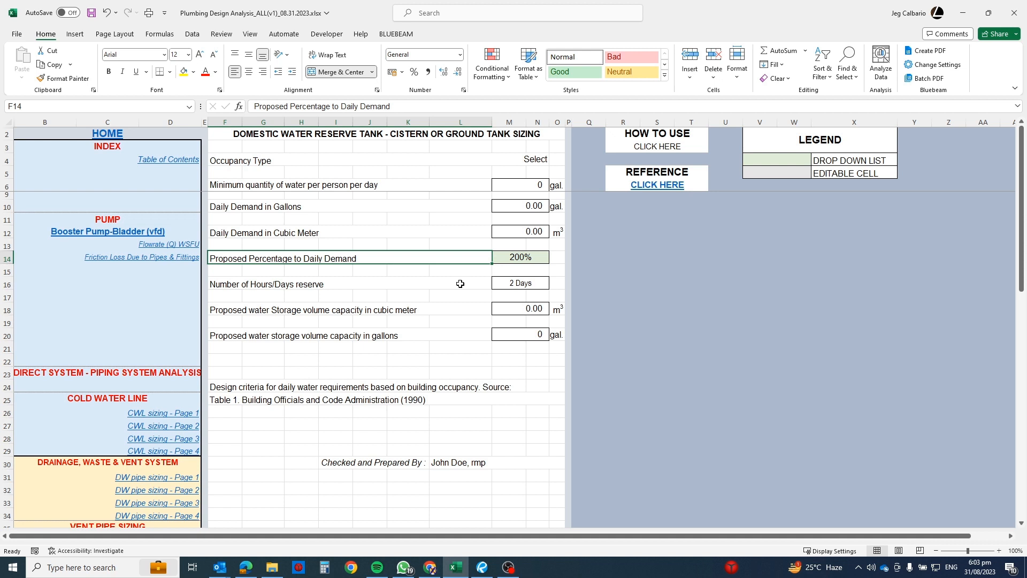
- Switch to the BOCA reference PDF in Bluebeam Revu and circle the Table 1 title with the Pen tool
{"action": "left_click", "coordinate": [482, 567]}
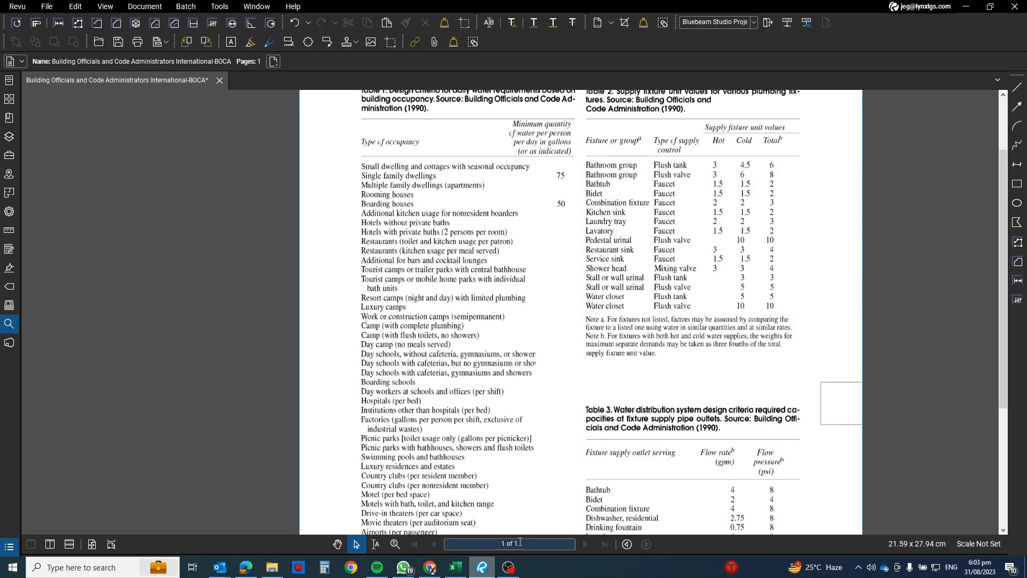
{"action": "scroll", "coordinate": [505, 155], "scroll_direction": "up", "scroll_amount": 2}
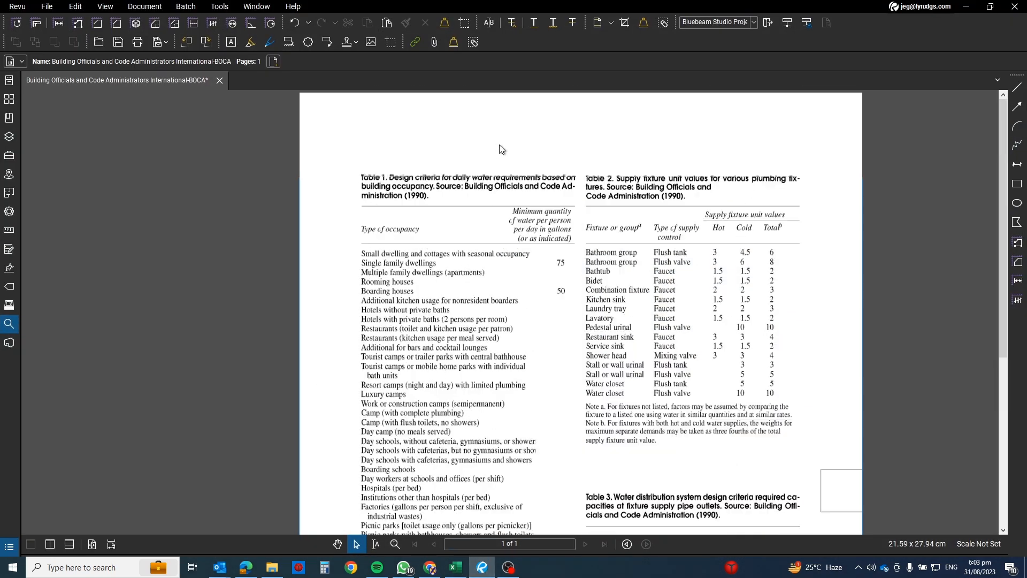
{"action": "left_click", "coordinate": [269, 42]}
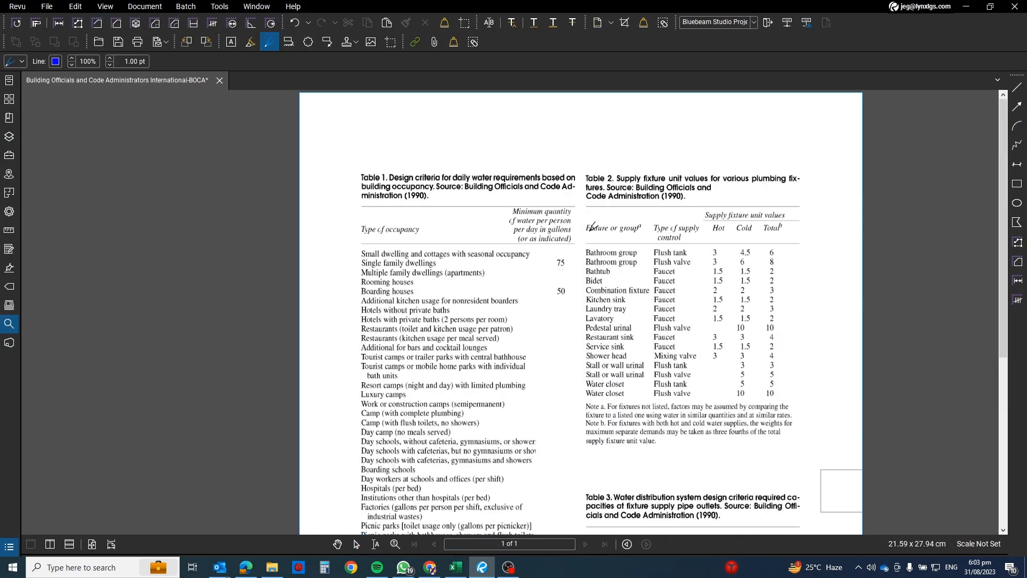
{"action": "mouse_move", "coordinate": [400, 160]}
{"action": "left_mouse_down"}
{"action": "mouse_move", "coordinate": [340, 182]}
{"action": "mouse_move", "coordinate": [409, 207]}
{"action": "mouse_move", "coordinate": [576, 206]}
{"action": "mouse_move", "coordinate": [577, 159]}
{"action": "mouse_move", "coordinate": [400, 159]}
{"action": "left_mouse_up"}
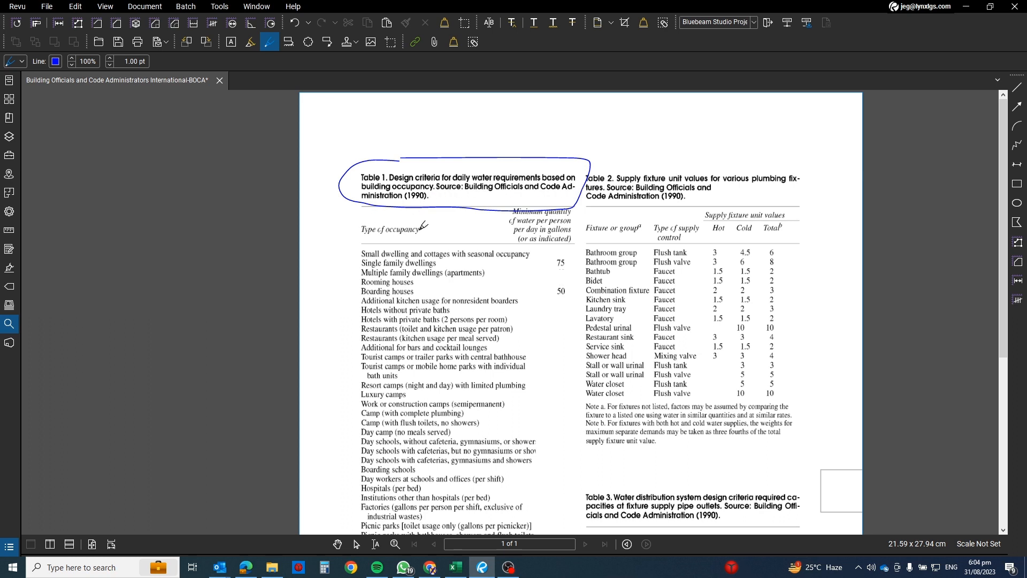
- Circle the "Type of occupancy" heading and outline the occupancy list and the minimum water quantity column by hand
{"action": "mouse_move", "coordinate": [360, 216]}
{"action": "left_mouse_down"}
{"action": "mouse_move", "coordinate": [431, 229]}
{"action": "mouse_move", "coordinate": [363, 219]}
{"action": "mouse_move", "coordinate": [353, 470]}
{"action": "left_mouse_up"}
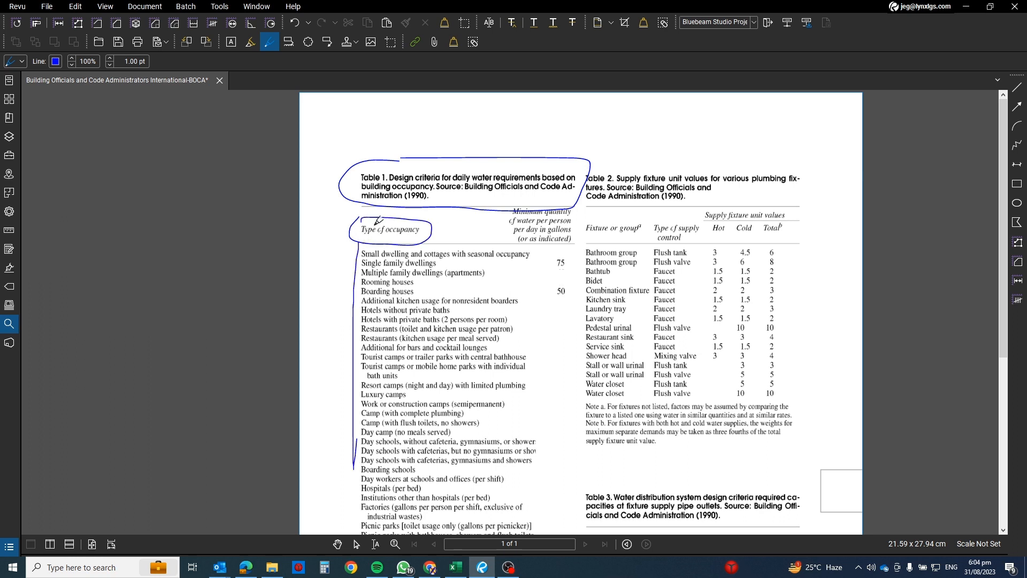
{"action": "mouse_move", "coordinate": [361, 247]}
{"action": "left_mouse_down"}
{"action": "mouse_move", "coordinate": [506, 248]}
{"action": "mouse_move", "coordinate": [506, 510]}
{"action": "left_mouse_up"}
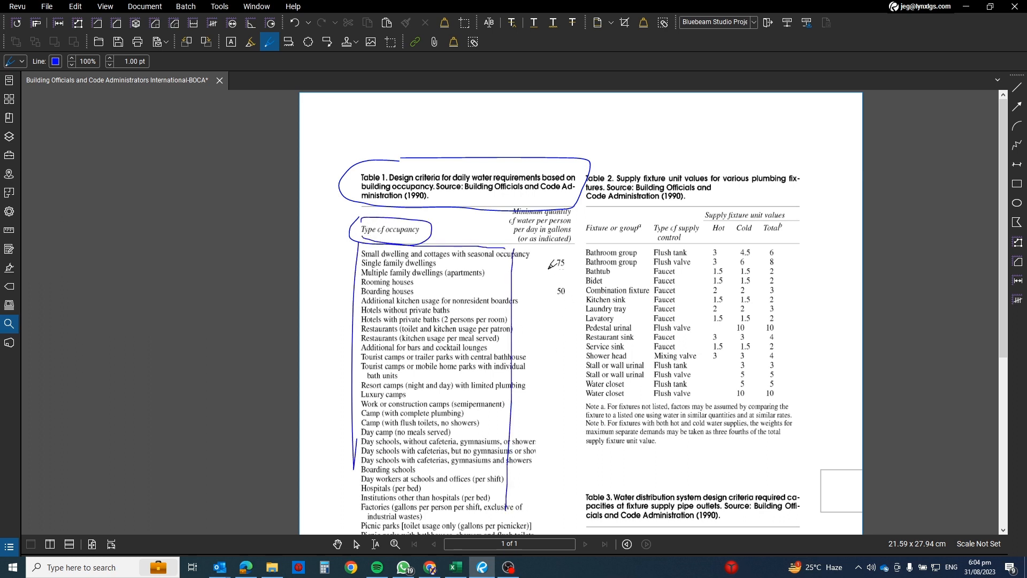
{"action": "mouse_move", "coordinate": [543, 247]}
{"action": "left_mouse_down"}
{"action": "mouse_move", "coordinate": [541, 337]}
{"action": "mouse_move", "coordinate": [577, 305]}
{"action": "mouse_move", "coordinate": [577, 517]}
{"action": "left_mouse_up"}
{"action": "left_click_drag", "start_coordinate": [533, 326], "coordinate": [546, 534]}
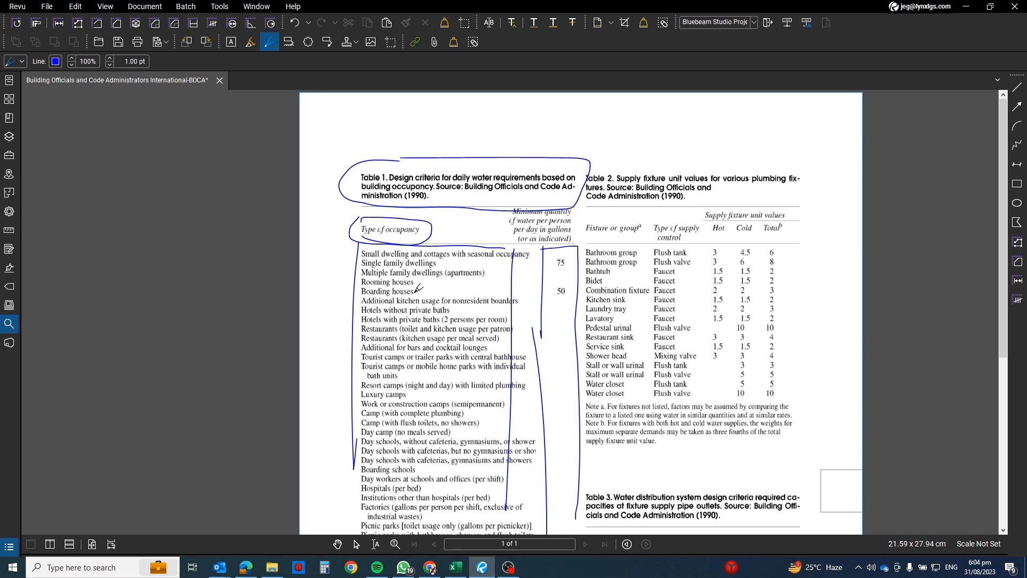
- Draw lines from boarding houses, single family dwellings, private-bath hotels and hospitals to the quantity column, and circle the first two names
{"action": "left_click_drag", "start_coordinate": [413, 292], "coordinate": [547, 298]}
{"action": "left_click_drag", "start_coordinate": [443, 263], "coordinate": [547, 262]}
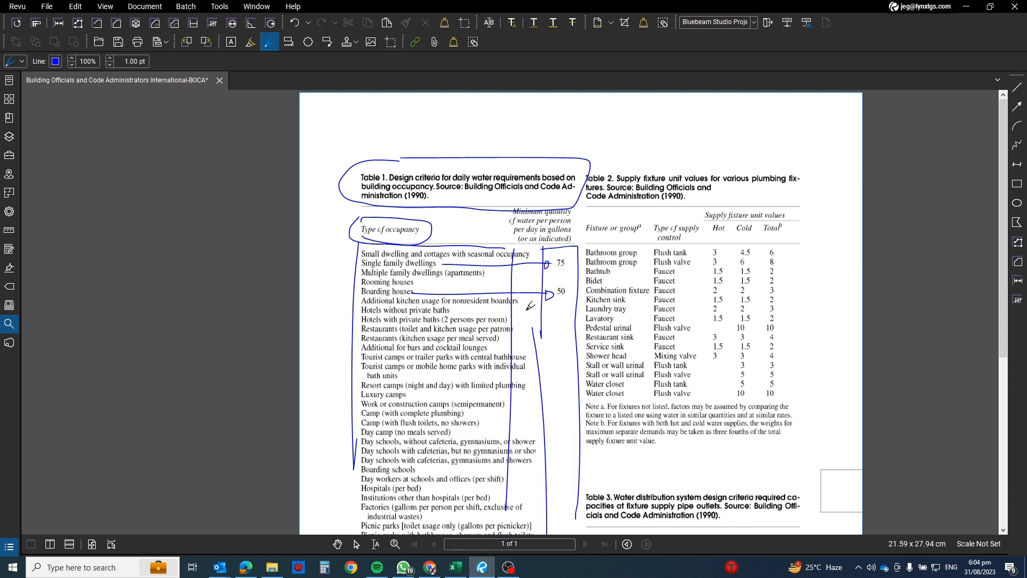
{"action": "left_click_drag", "start_coordinate": [383, 321], "coordinate": [541, 322]}
{"action": "left_click_drag", "start_coordinate": [421, 489], "coordinate": [551, 490]}
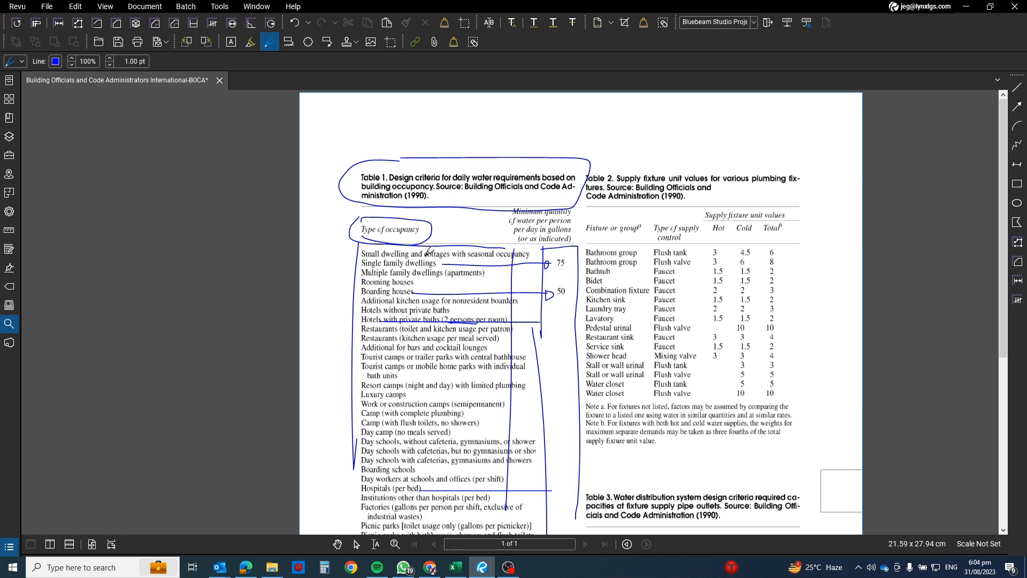
{"action": "mouse_move", "coordinate": [428, 250]}
{"action": "left_mouse_down"}
{"action": "mouse_move", "coordinate": [389, 254]}
{"action": "mouse_move", "coordinate": [436, 266]}
{"action": "mouse_move", "coordinate": [381, 279]}
{"action": "mouse_move", "coordinate": [434, 294]}
{"action": "mouse_move", "coordinate": [426, 284]}
{"action": "left_mouse_up"}
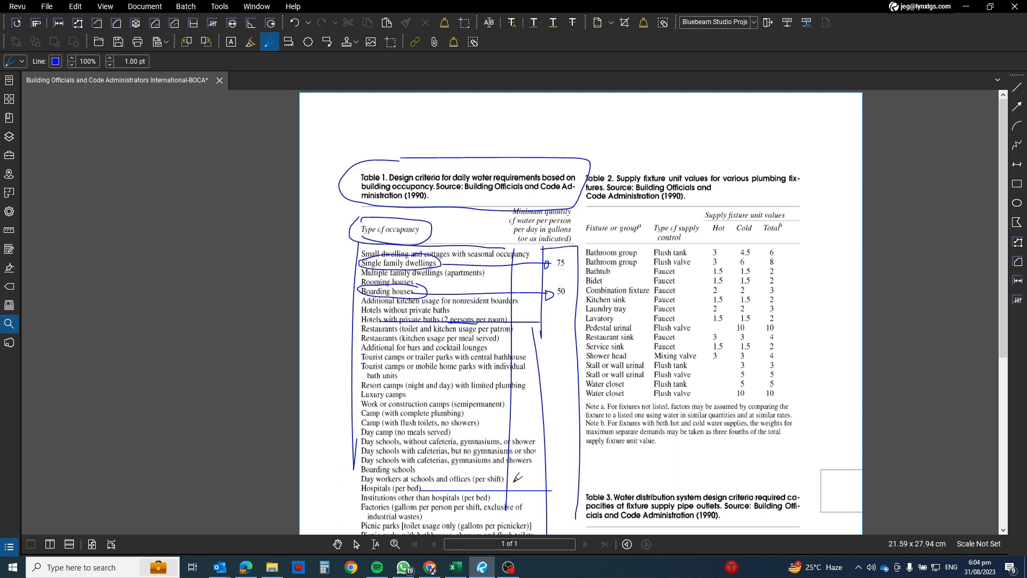
- Switch back to the Excel workbook and inspect the Occupancy Type cell on the reserve tank sizing sheet
{"action": "left_click", "coordinate": [464, 572]}
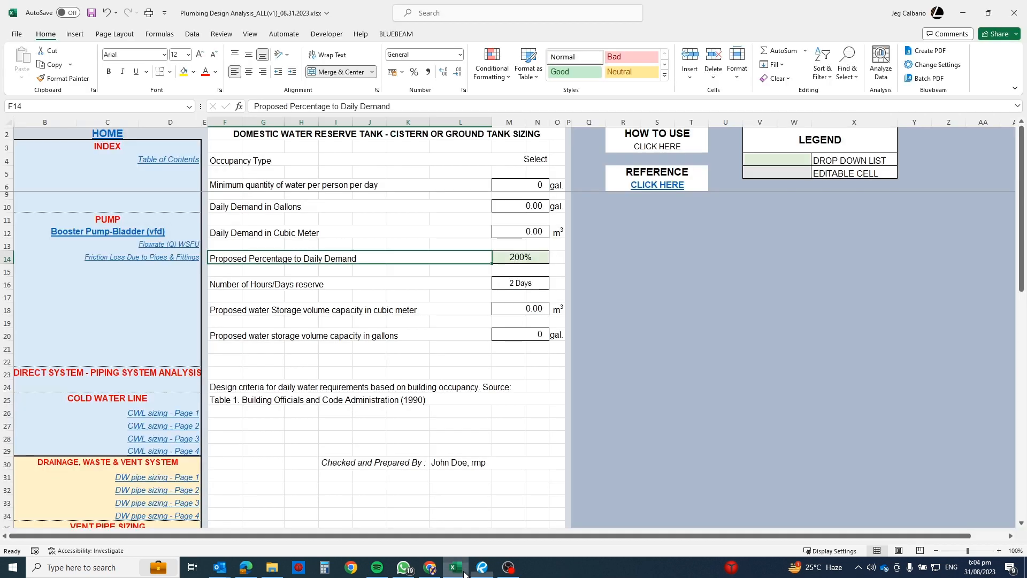
{"action": "left_click", "coordinate": [454, 200]}
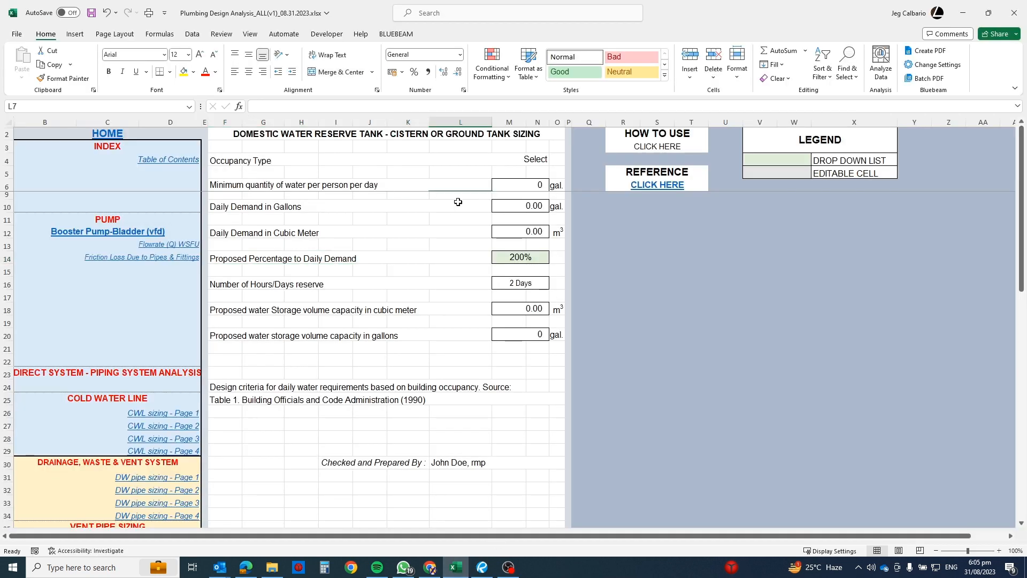
{"action": "left_click", "coordinate": [327, 160]}
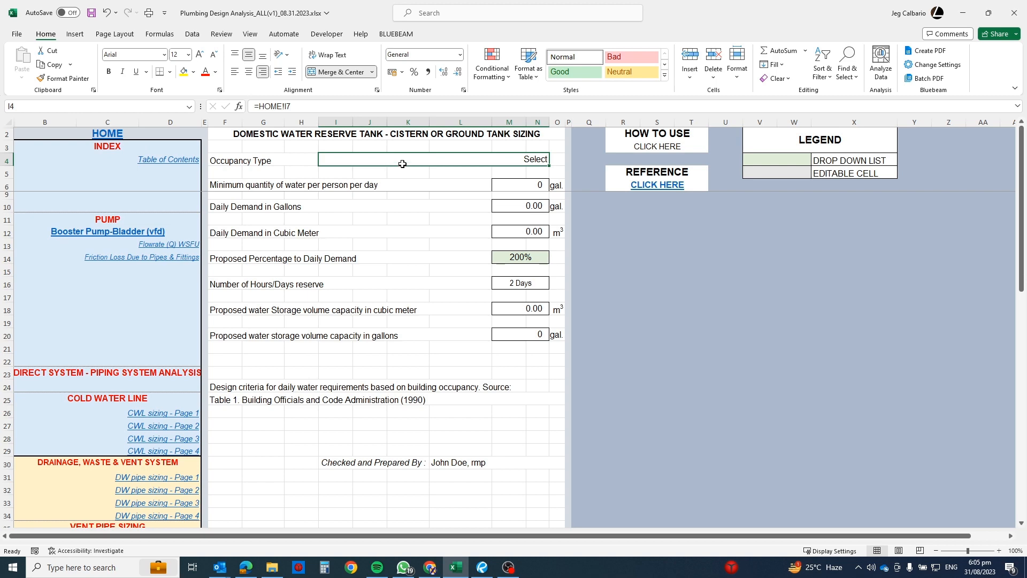
- Go to the HOME sheet and set the Occupancy Type to Single family dwelling
{"action": "left_click", "coordinate": [110, 135]}
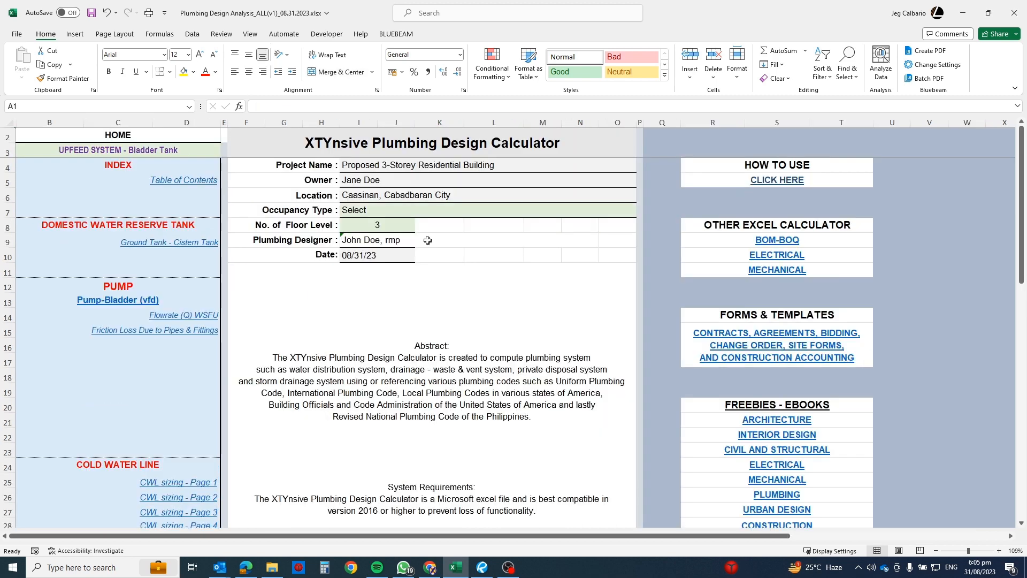
{"action": "left_click", "coordinate": [380, 209]}
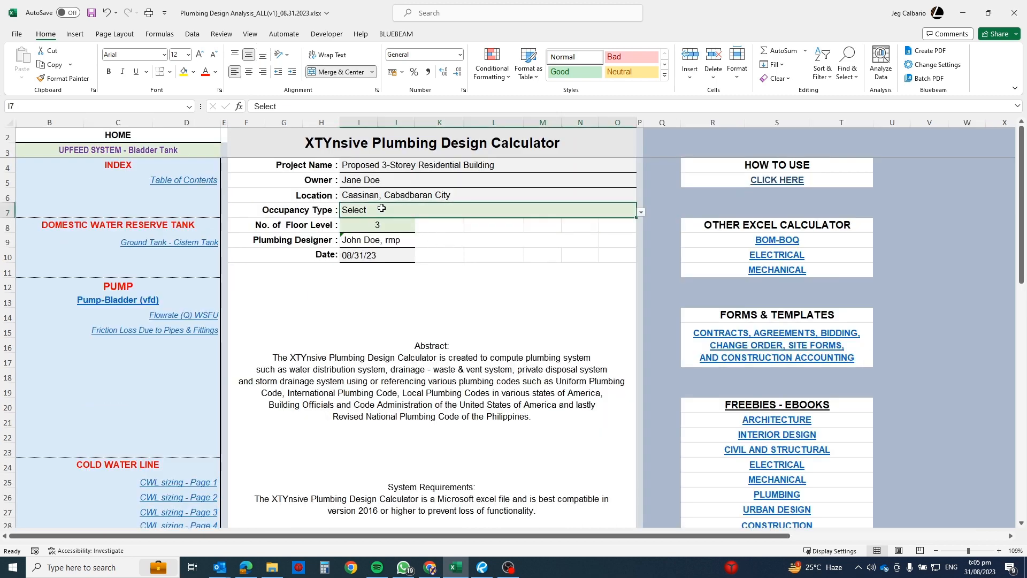
{"action": "left_click", "coordinate": [308, 211]}
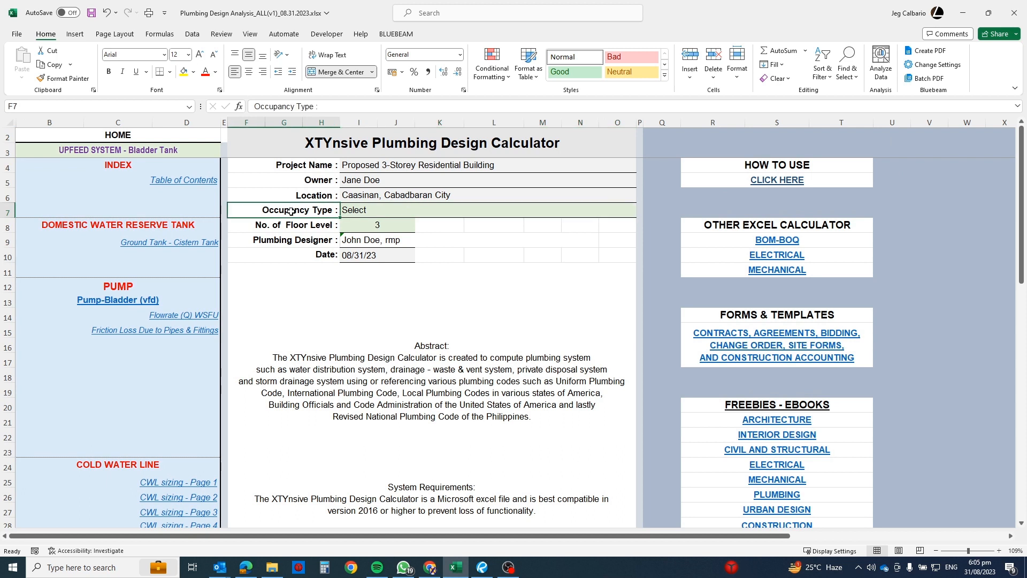
{"action": "left_click", "coordinate": [469, 213]}
{"action": "left_click", "coordinate": [411, 224]}
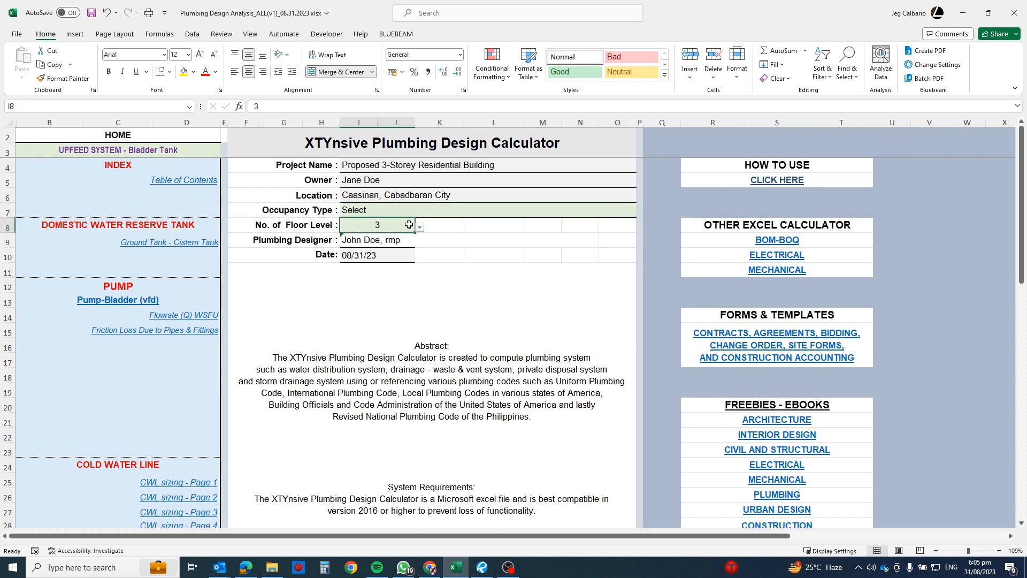
{"action": "left_click", "coordinate": [172, 152]}
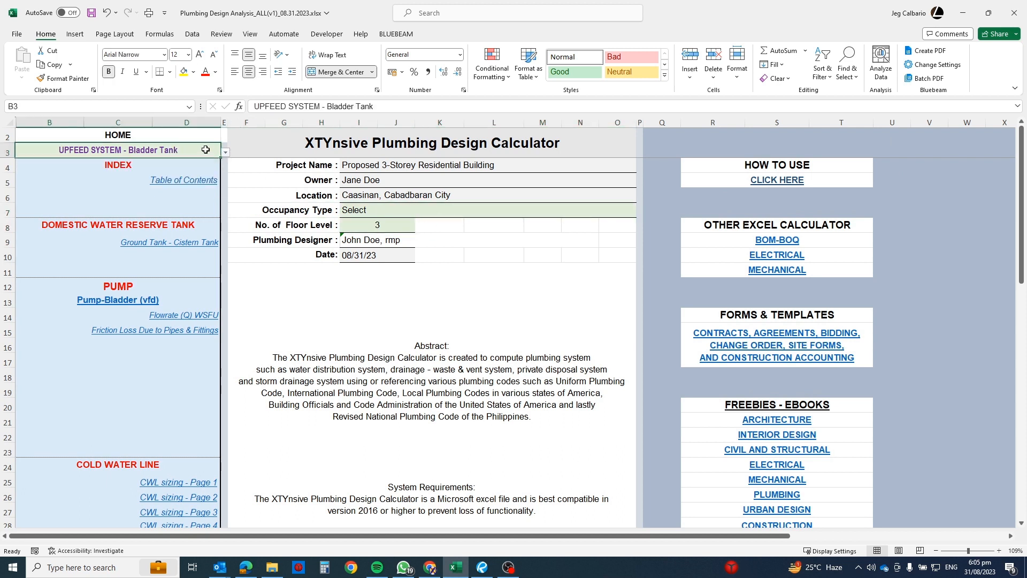
{"action": "left_click", "coordinate": [422, 212]}
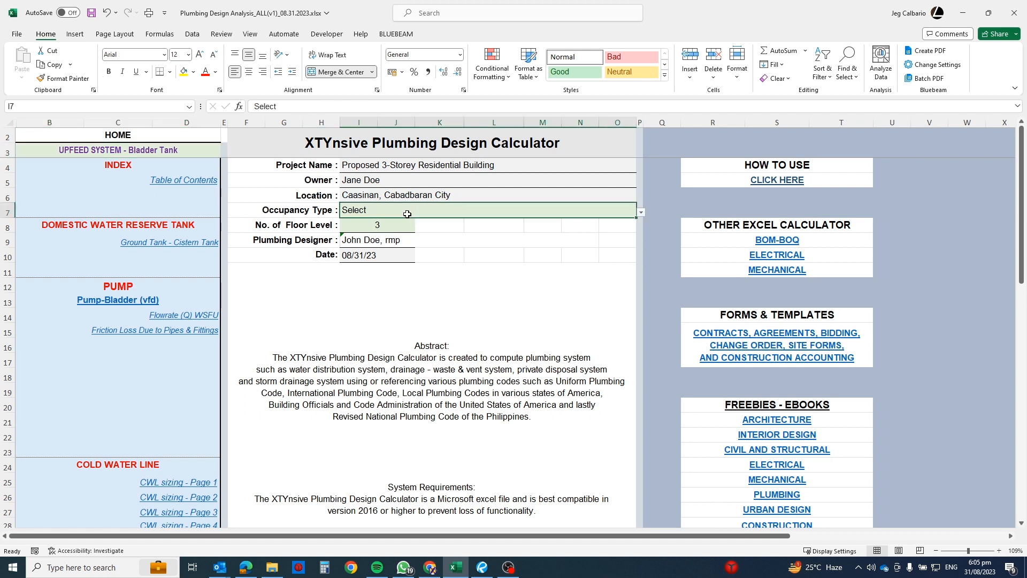
{"action": "left_click", "coordinate": [642, 212]}
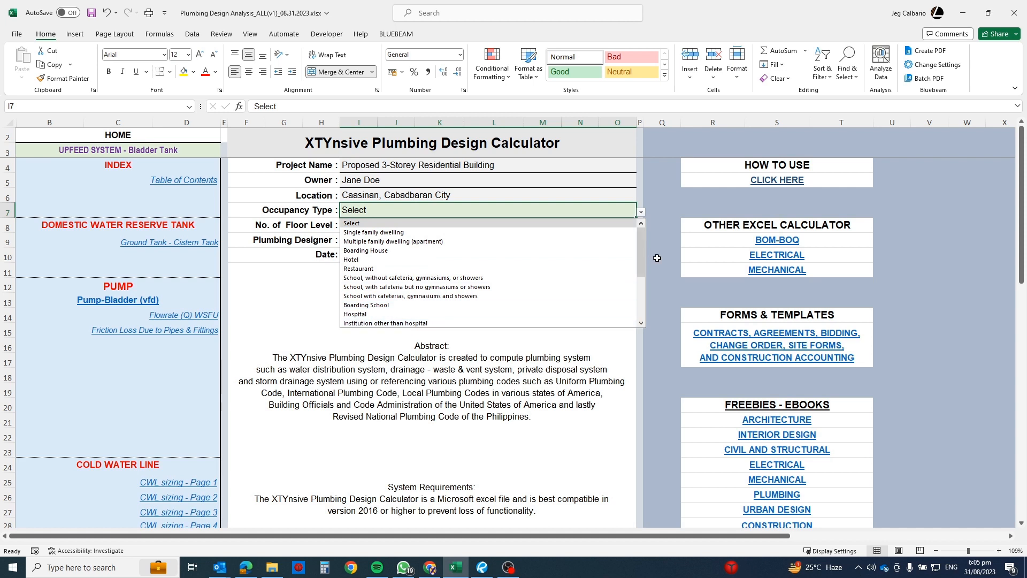
{"action": "mouse_move", "coordinate": [640, 235]}
{"action": "left_mouse_down"}
{"action": "mouse_move", "coordinate": [641, 298]}
{"action": "mouse_move", "coordinate": [644, 235]}
{"action": "left_mouse_up"}
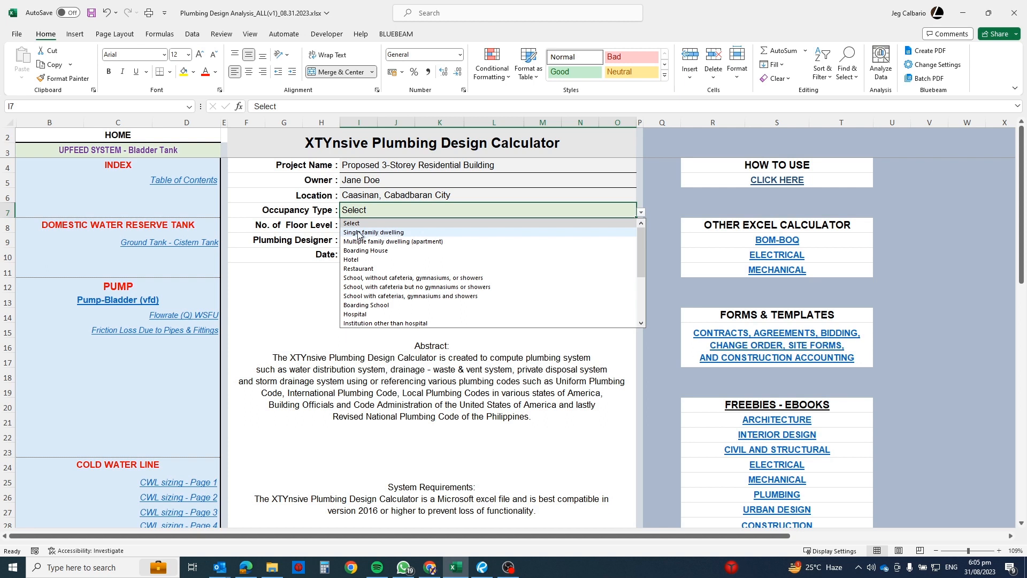
{"action": "left_click", "coordinate": [389, 233]}
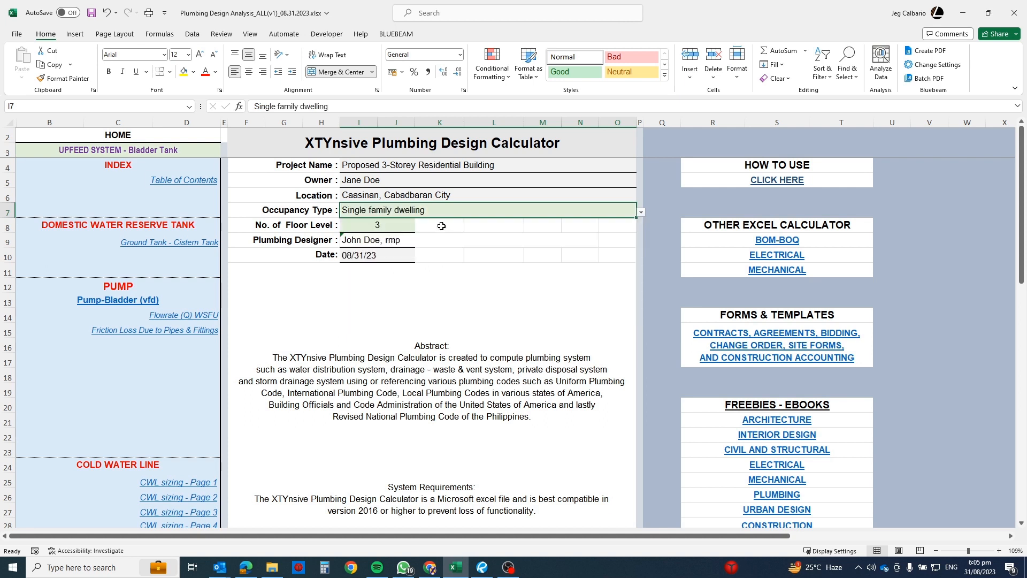
- Open the Ground Tank - Cistern Tank sheet and inspect the minimum quantity of water per person per day
{"action": "left_click", "coordinate": [403, 226]}
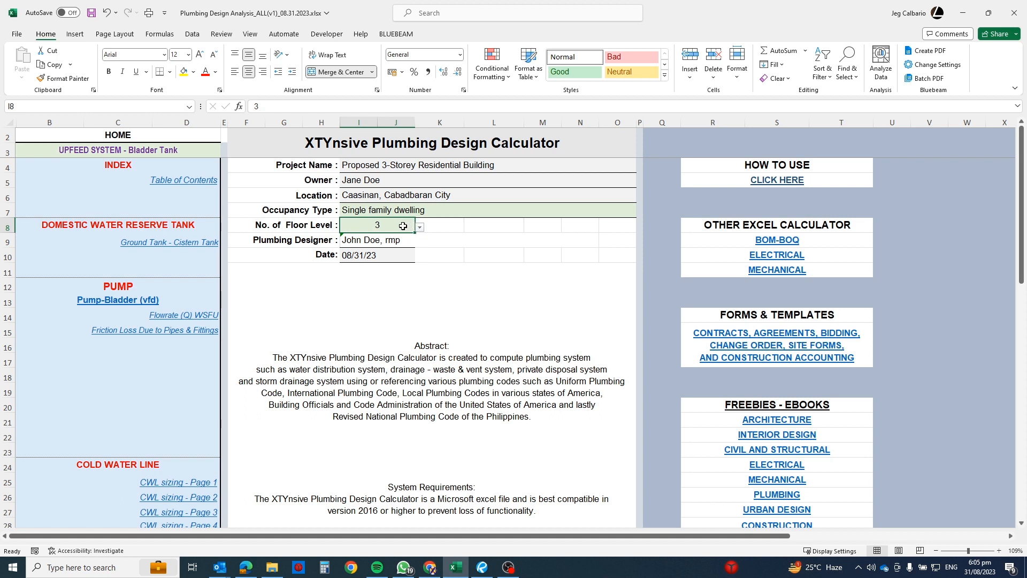
{"action": "left_click", "coordinate": [438, 229]}
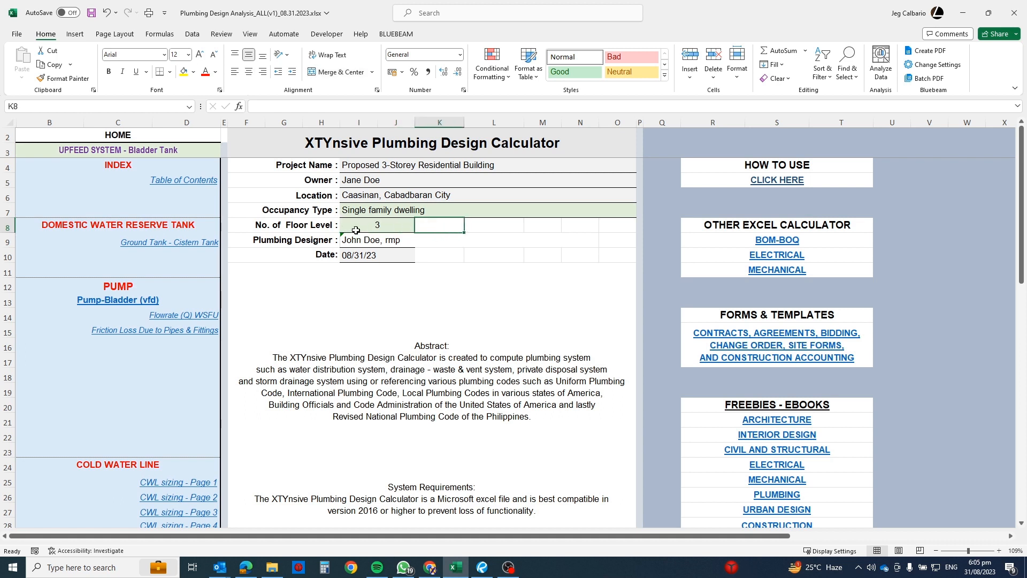
{"action": "left_click", "coordinate": [163, 243]}
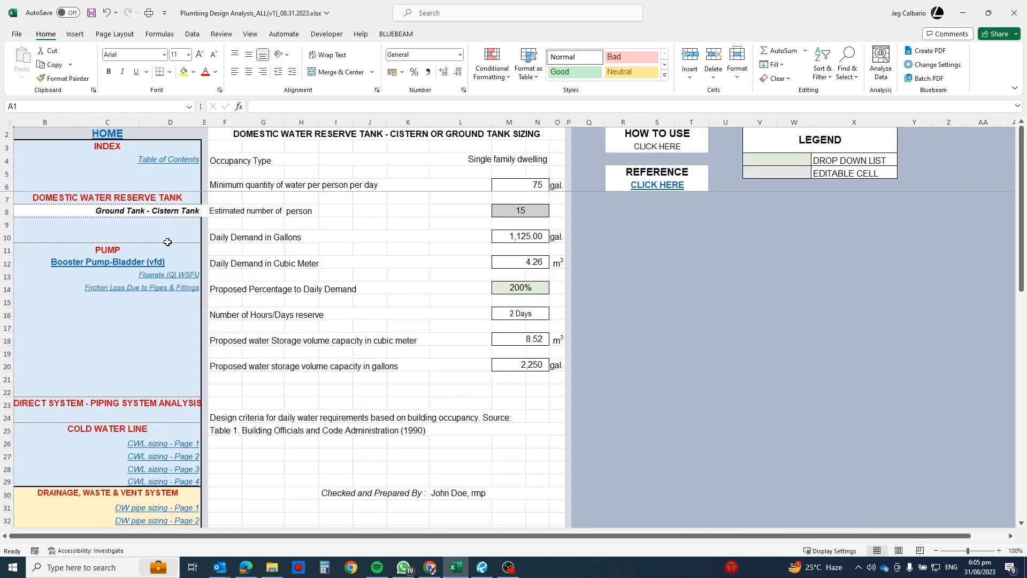
{"action": "left_click", "coordinate": [528, 187]}
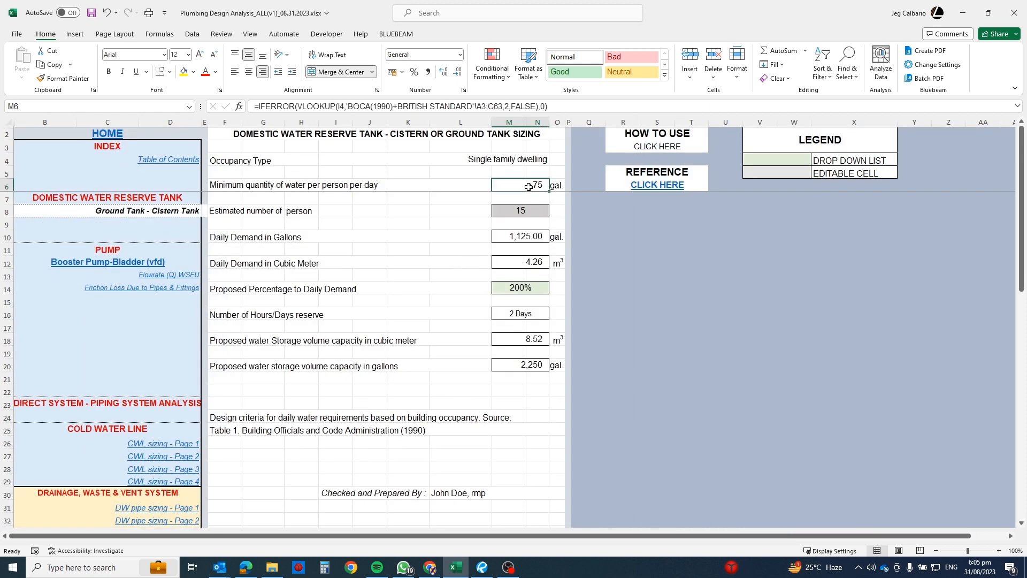
- Switch to the reference PDF, circle the 75 value for single family dwellings, and minimize the PDF window
{"action": "left_click", "coordinate": [482, 568]}
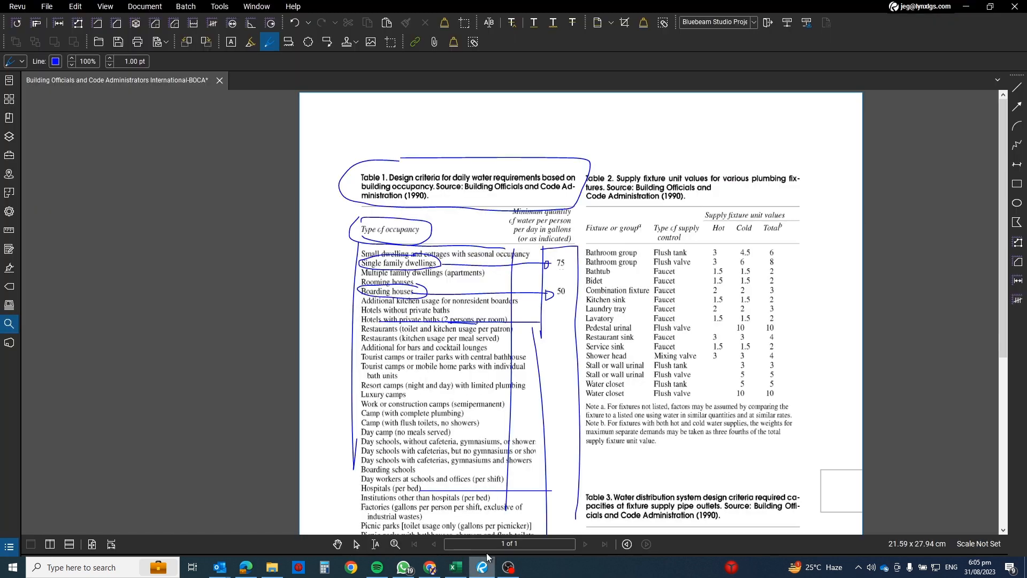
{"action": "left_click_drag", "start_coordinate": [547, 257], "coordinate": [555, 248]}
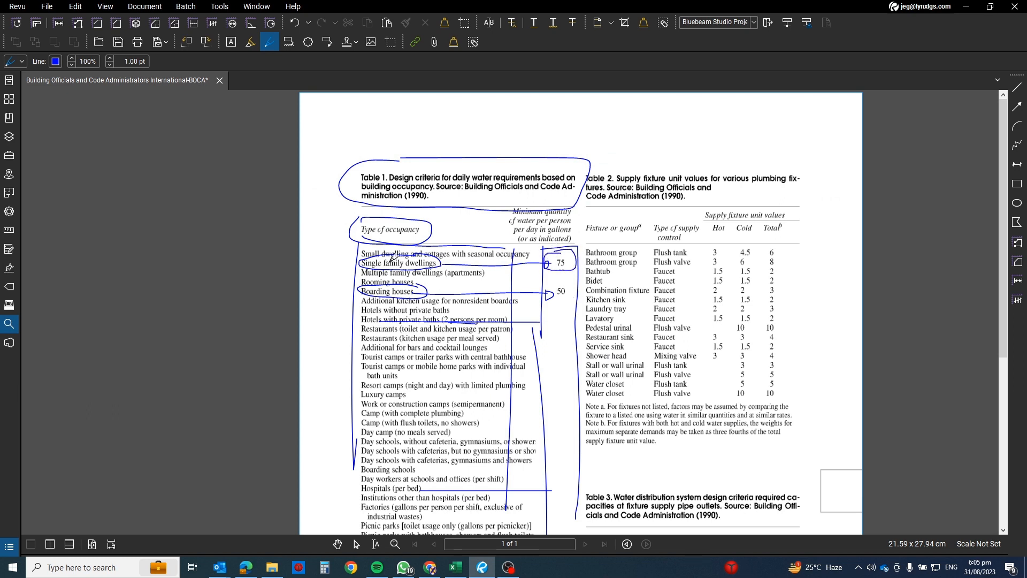
{"action": "left_click", "coordinate": [963, 7]}
- Return to the HOME sheet and set the Occupancy Type to Boarding House
{"action": "left_click", "coordinate": [104, 133]}
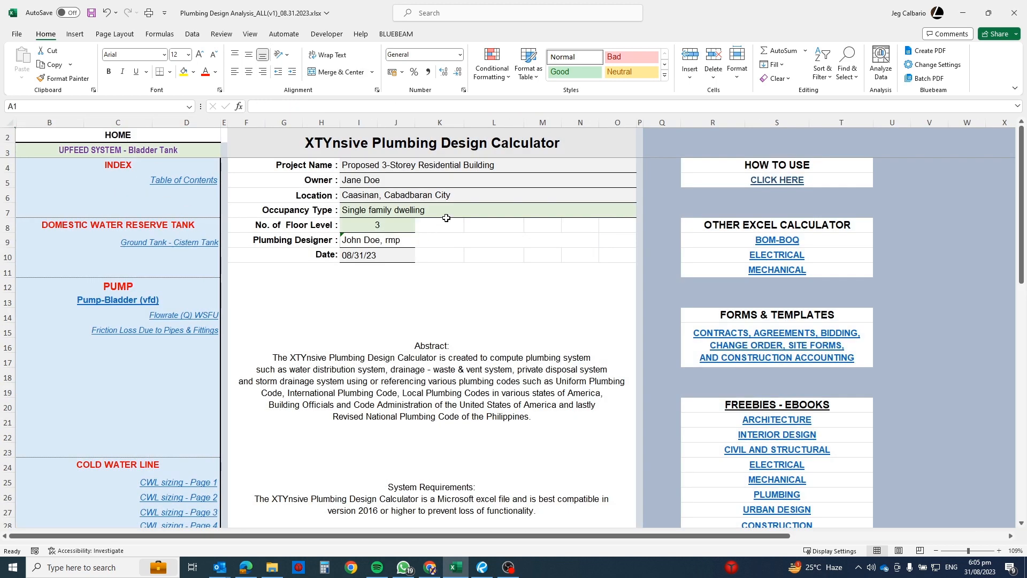
{"action": "left_click", "coordinate": [446, 214]}
{"action": "left_click", "coordinate": [640, 212]}
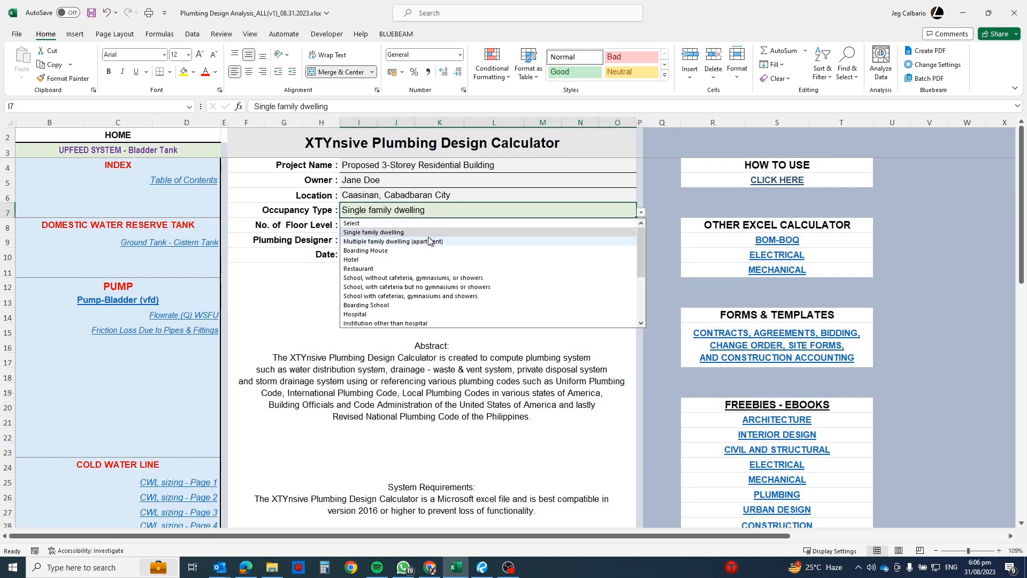
{"action": "left_click", "coordinate": [379, 252]}
- Reopen the Ground Tank - Cistern Tank sheet and check the minimum water quantity per person for the boarding house
{"action": "left_click", "coordinate": [173, 247]}
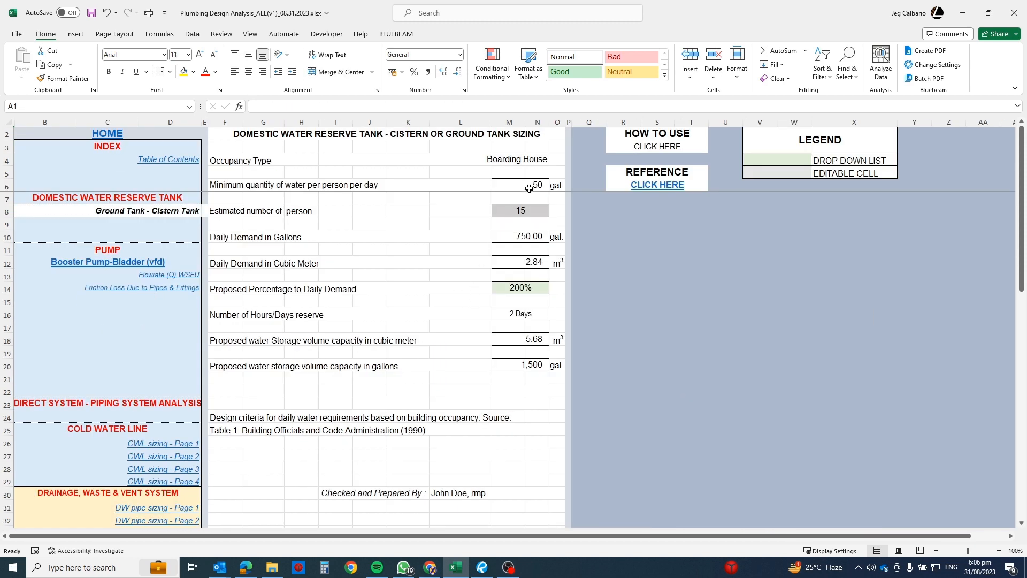
{"action": "left_click", "coordinate": [530, 184]}
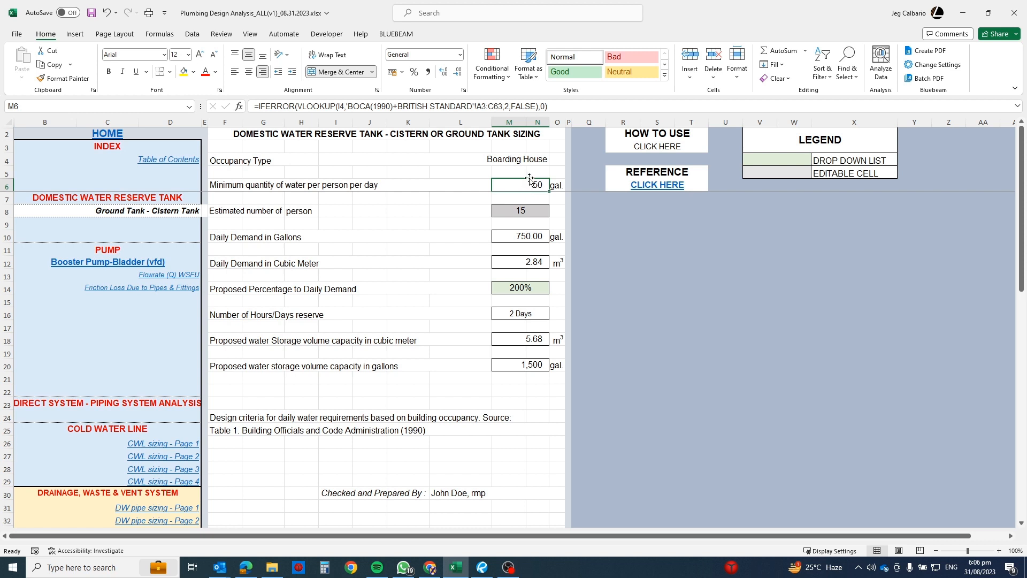
{"action": "left_click", "coordinate": [448, 206]}
{"action": "left_click", "coordinate": [403, 202]}
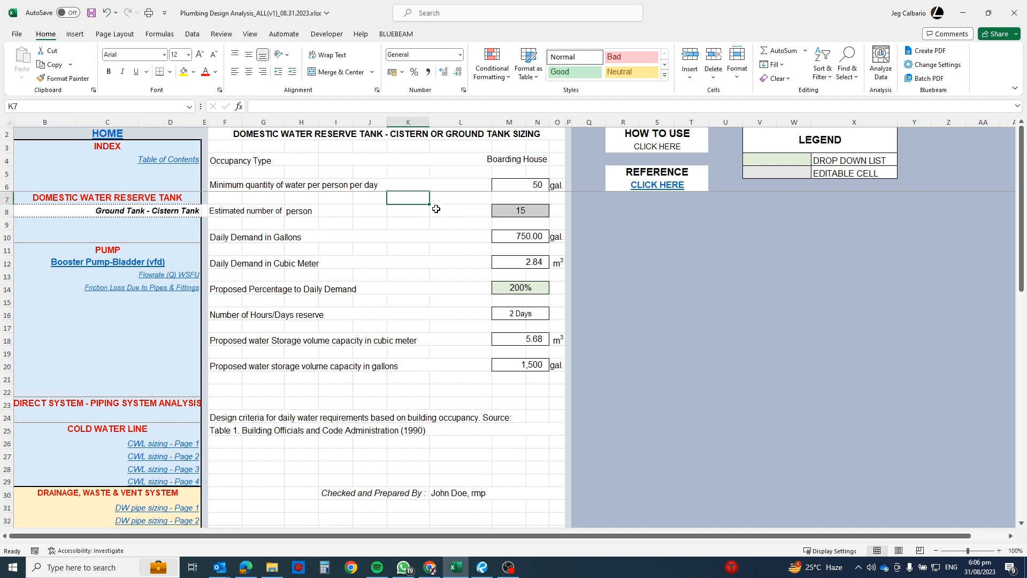
- Set the estimated number of persons to 50
{"action": "left_click", "coordinate": [524, 211]}
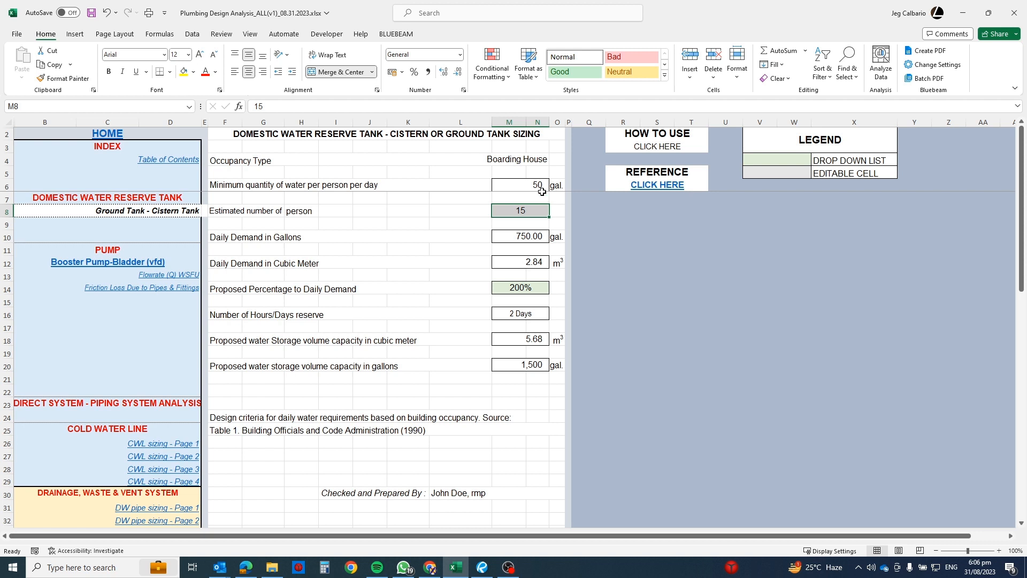
{"action": "type", "text": "5"}
{"action": "key", "text": "Return"}
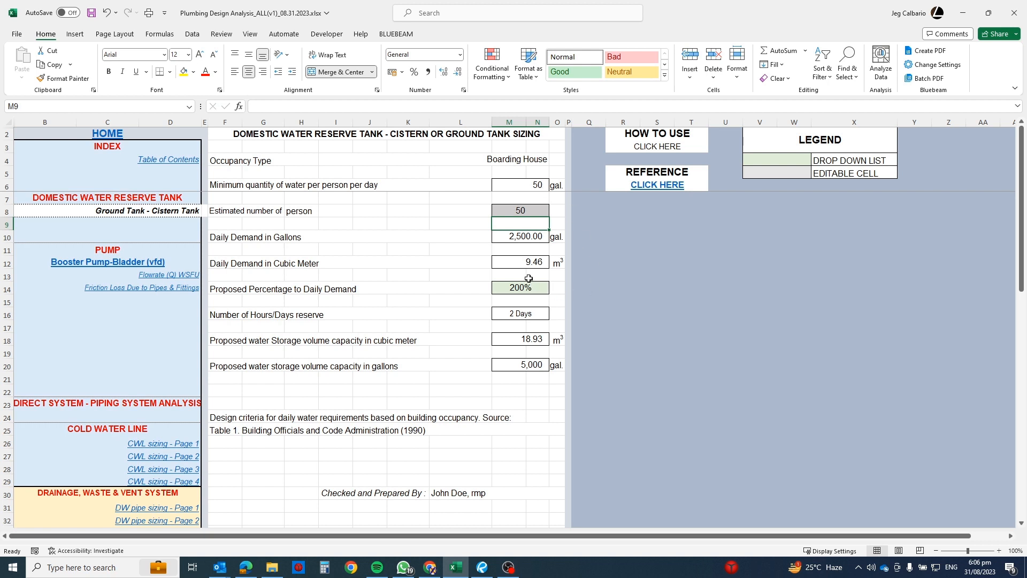
- Examine the daily demand in gallons and cubic meters, the proposed percentage to daily demand, and the proposed storage volume capacities
{"action": "left_click", "coordinate": [537, 236]}
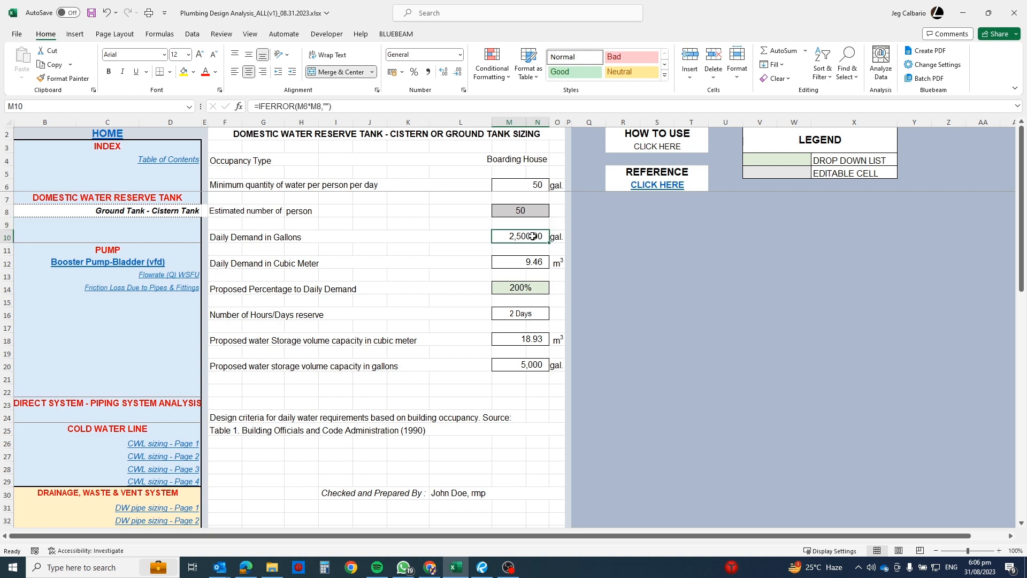
{"action": "left_click", "coordinate": [536, 260]}
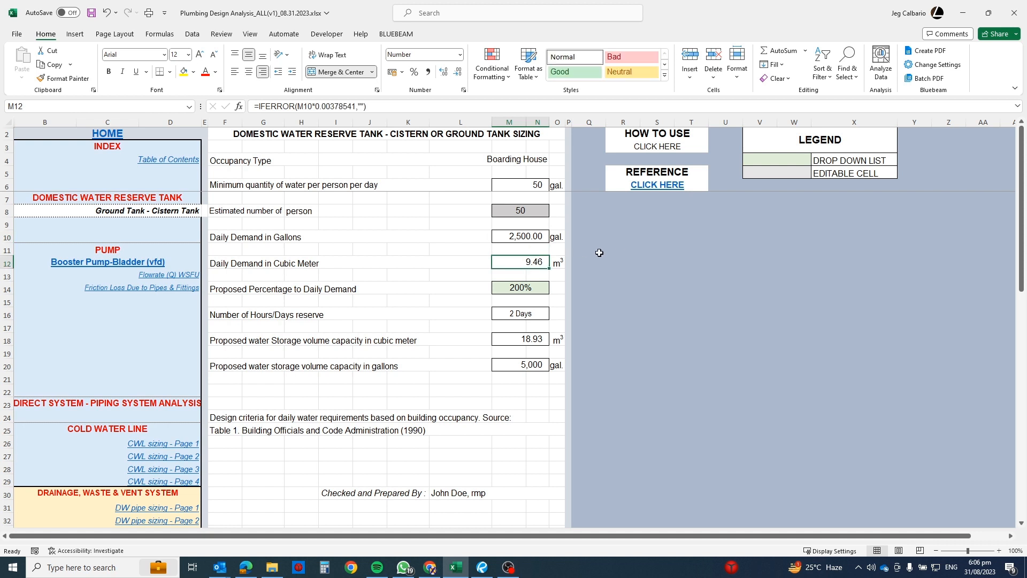
{"action": "left_click", "coordinate": [285, 287]}
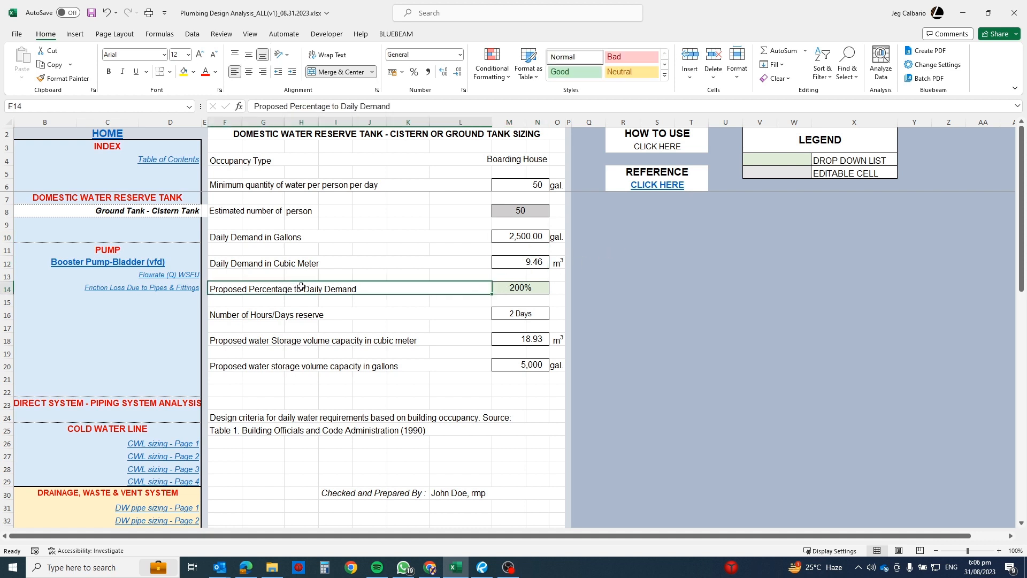
{"action": "left_click", "coordinate": [541, 287]}
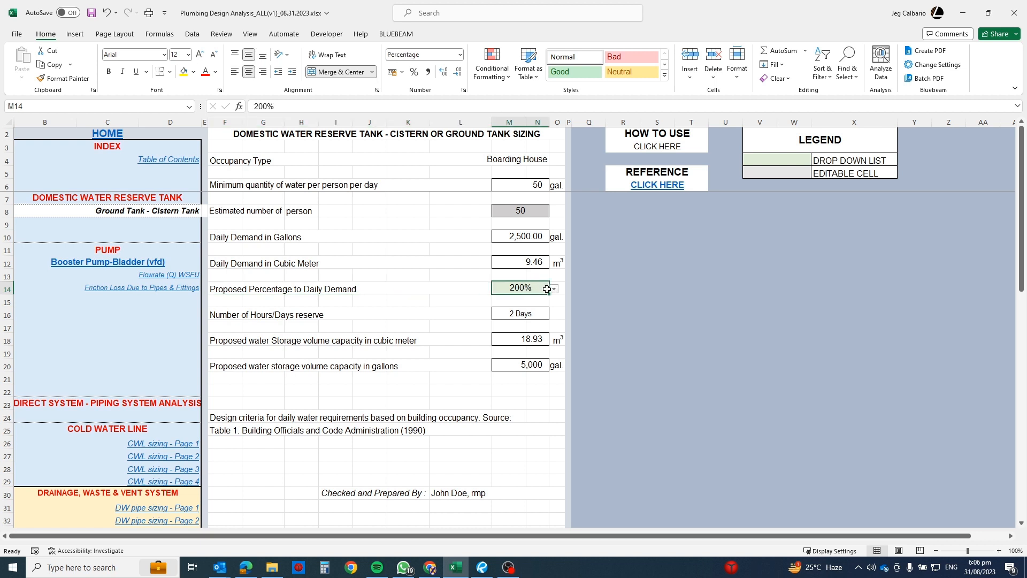
{"action": "mouse_move", "coordinate": [521, 239]}
{"action": "left_mouse_down"}
{"action": "mouse_move", "coordinate": [541, 274]}
{"action": "mouse_move", "coordinate": [536, 240]}
{"action": "left_mouse_up"}
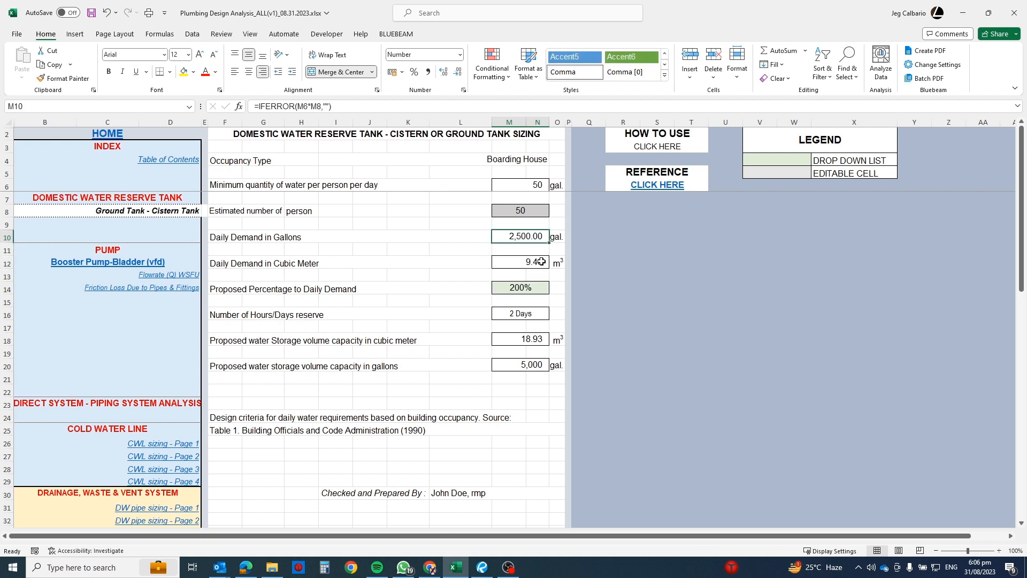
{"action": "left_click", "coordinate": [538, 263]}
{"action": "left_click", "coordinate": [536, 288]}
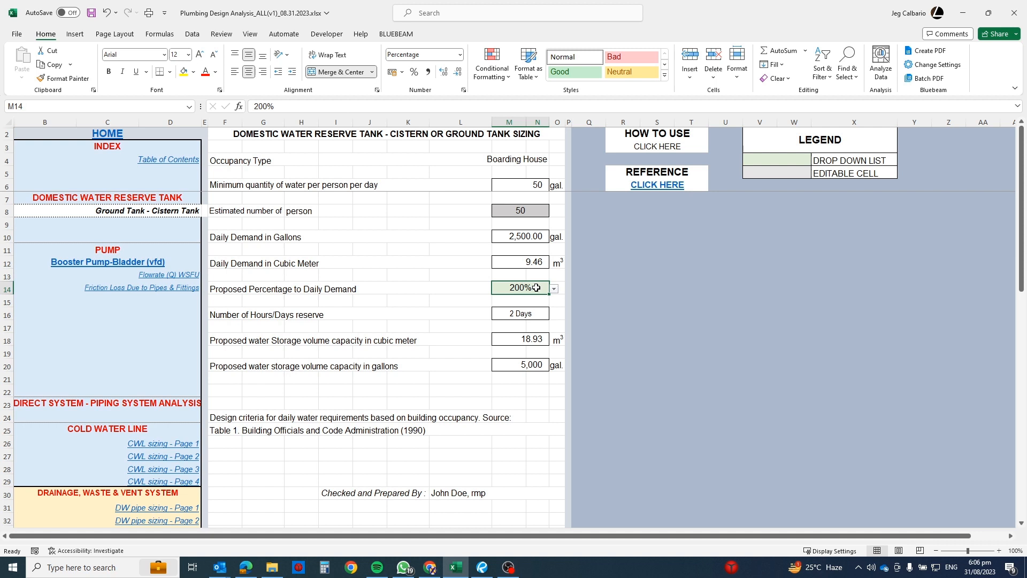
{"action": "left_click", "coordinate": [538, 240]}
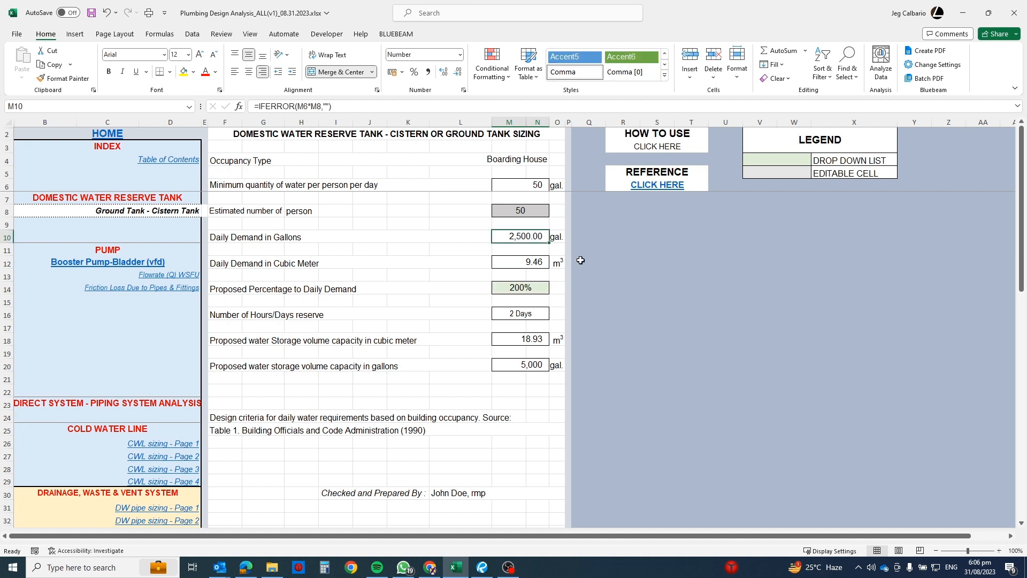
{"action": "left_click", "coordinate": [536, 364]}
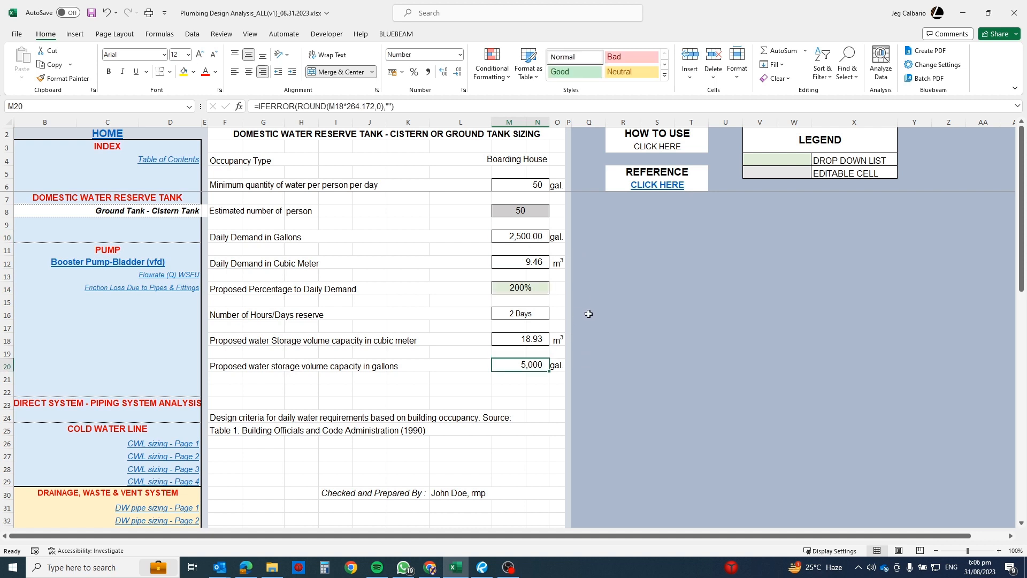
{"action": "left_click", "coordinate": [535, 259]}
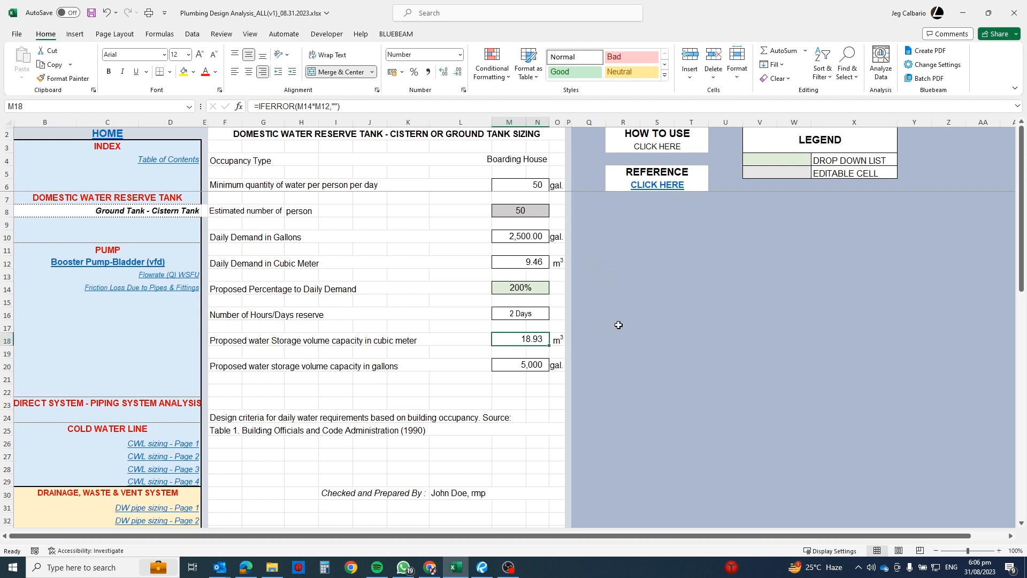
- Set the Proposed Percentage to Daily Demand to 100% and check the Number of Hours/Days reserve
{"action": "left_click", "coordinate": [540, 287]}
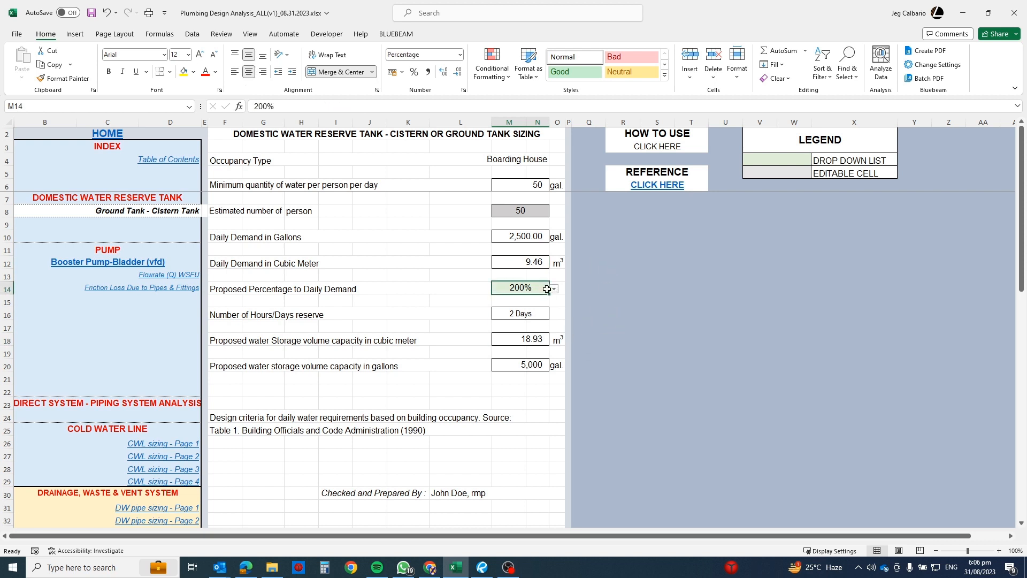
{"action": "left_click", "coordinate": [553, 289]}
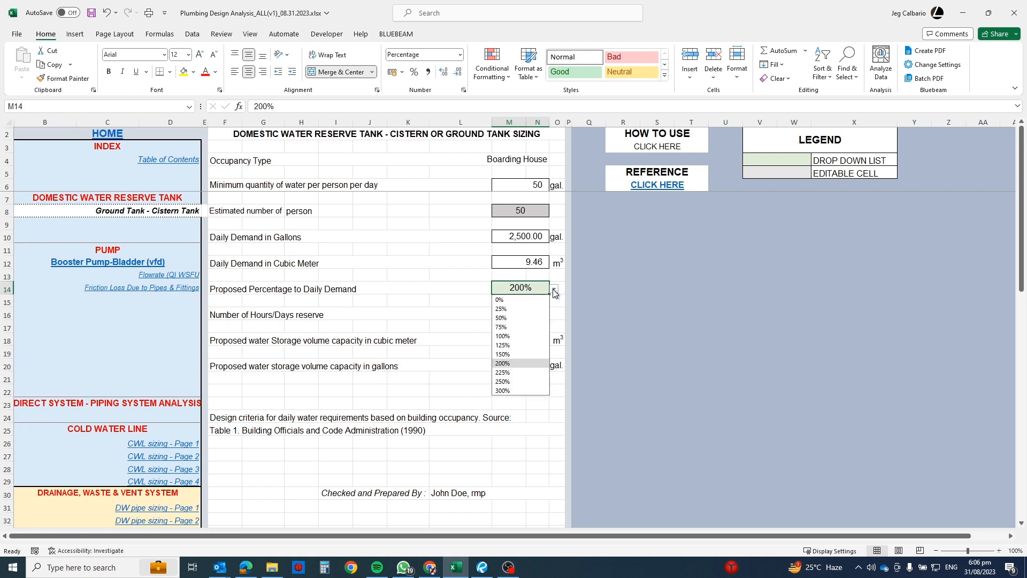
{"action": "left_click", "coordinate": [506, 337]}
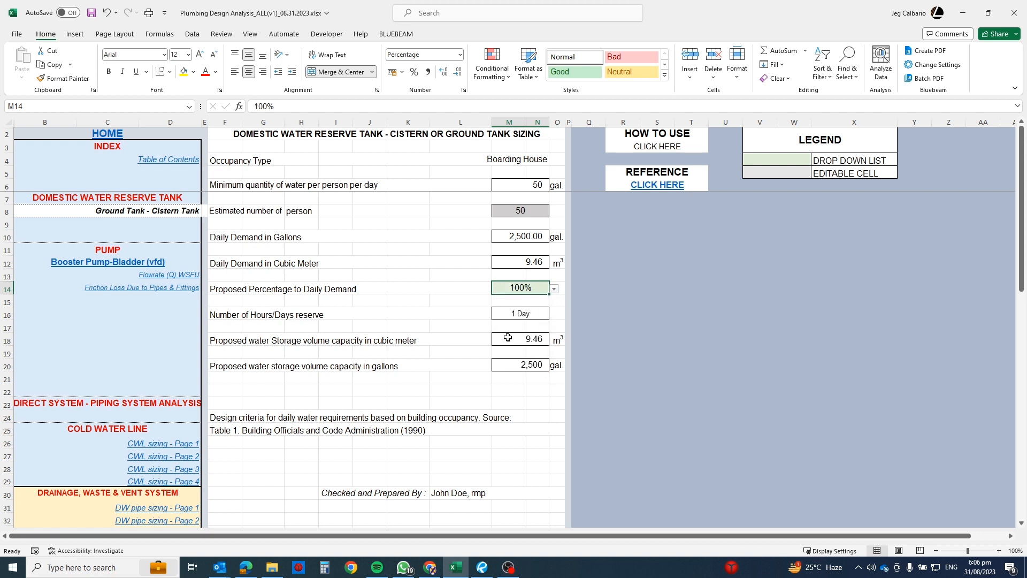
{"action": "left_click", "coordinate": [456, 314]}
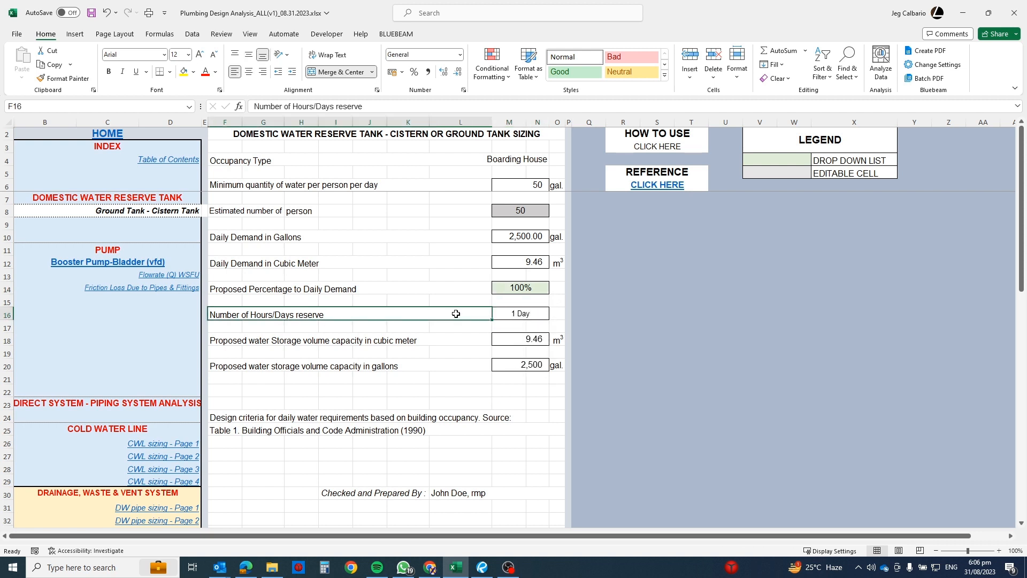
- Change the Proposed Percentage to Daily Demand to 150% to compare the reserve duration and storage volume
{"action": "left_click", "coordinate": [542, 287]}
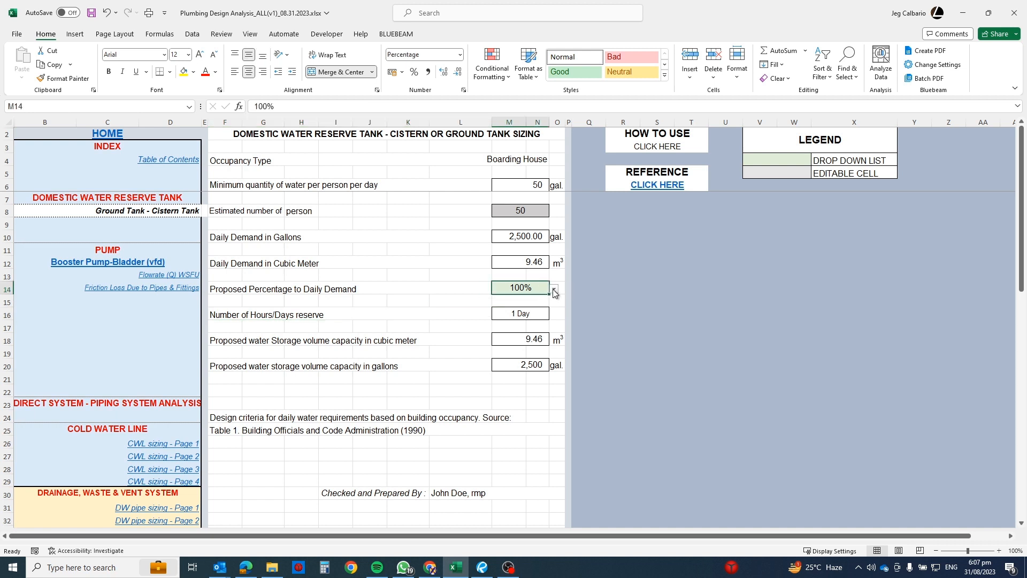
{"action": "left_click", "coordinate": [555, 293]}
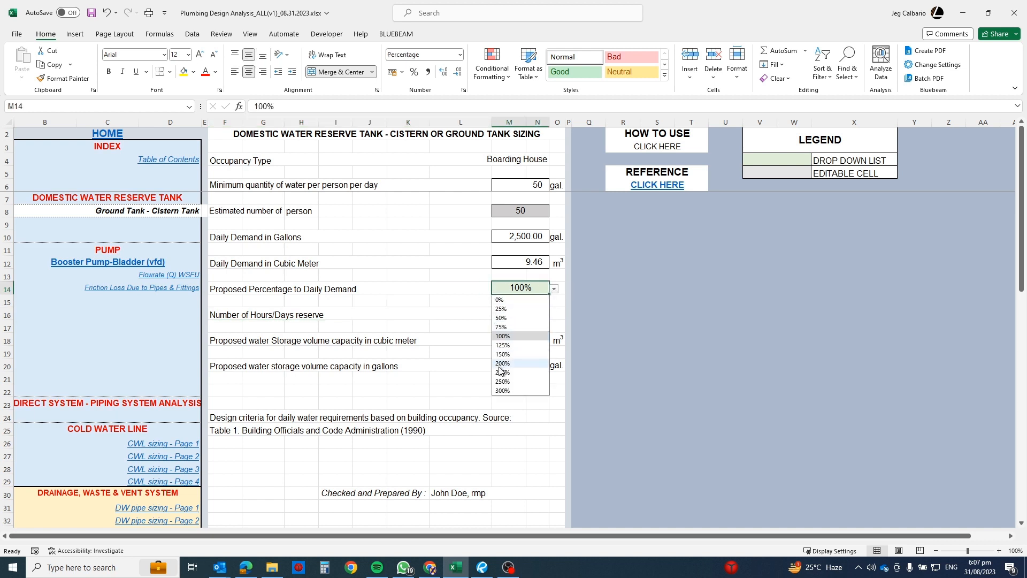
{"action": "left_click", "coordinate": [513, 357]}
{"action": "left_click", "coordinate": [603, 311]}
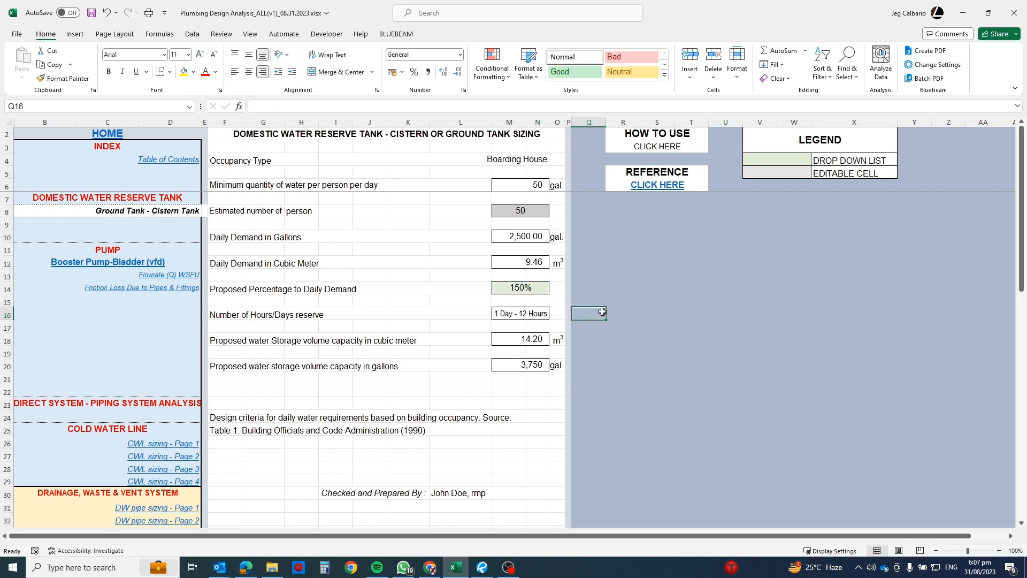
- Raise the Proposed Percentage to Daily Demand to 300% and compare the resulting reserve and storage capacity
{"action": "left_click", "coordinate": [538, 290]}
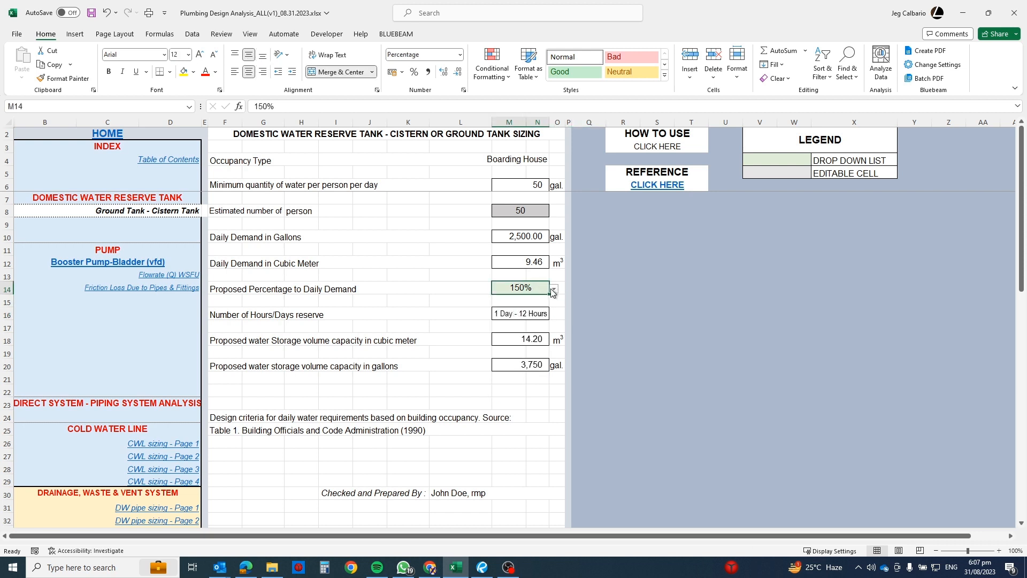
{"action": "left_click", "coordinate": [554, 292]}
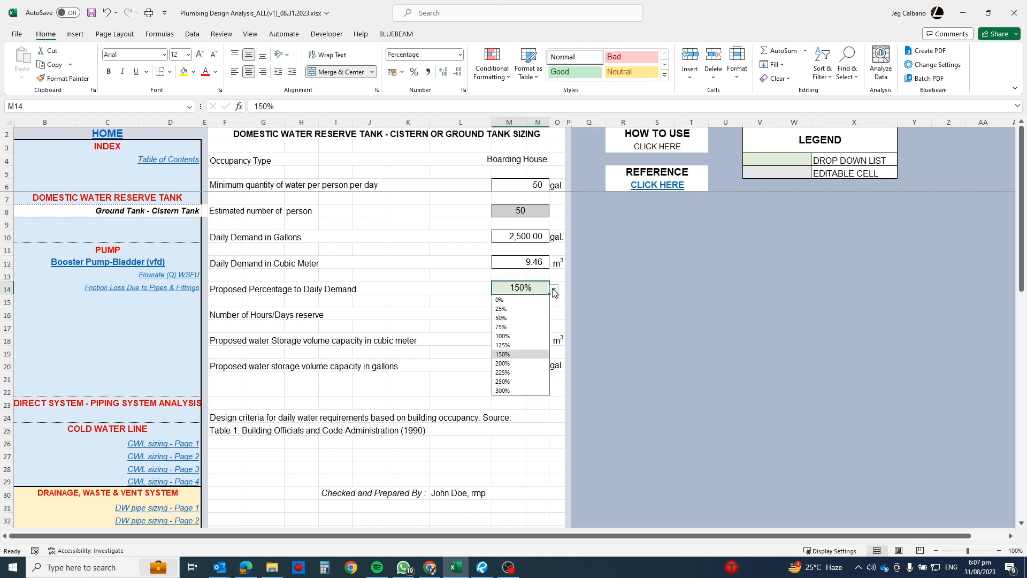
{"action": "left_click", "coordinate": [514, 390]}
{"action": "left_click", "coordinate": [594, 317]}
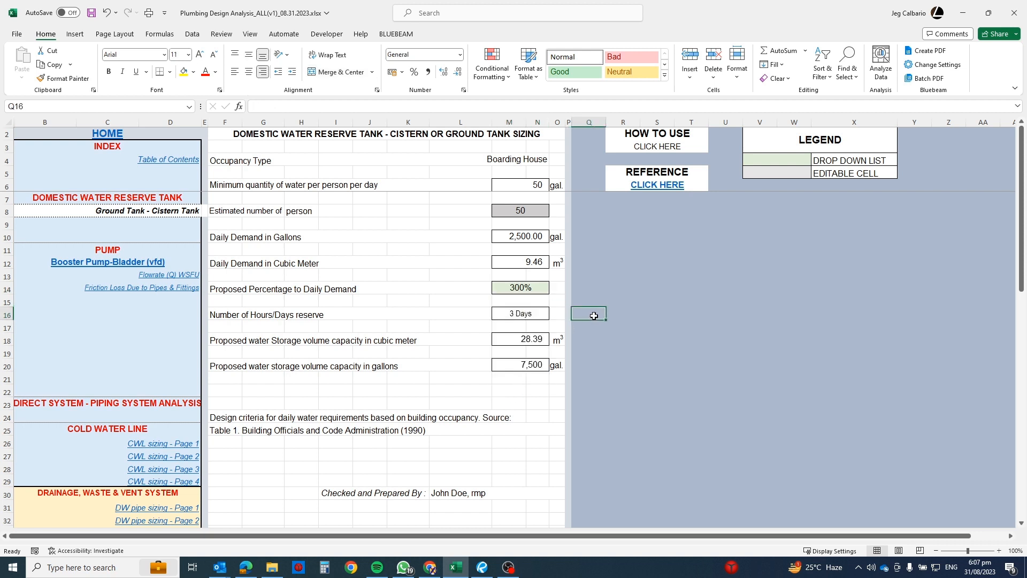
- Set the Proposed Percentage to Daily Demand back to 150% for the boarding house tank
{"action": "left_click", "coordinate": [542, 291]}
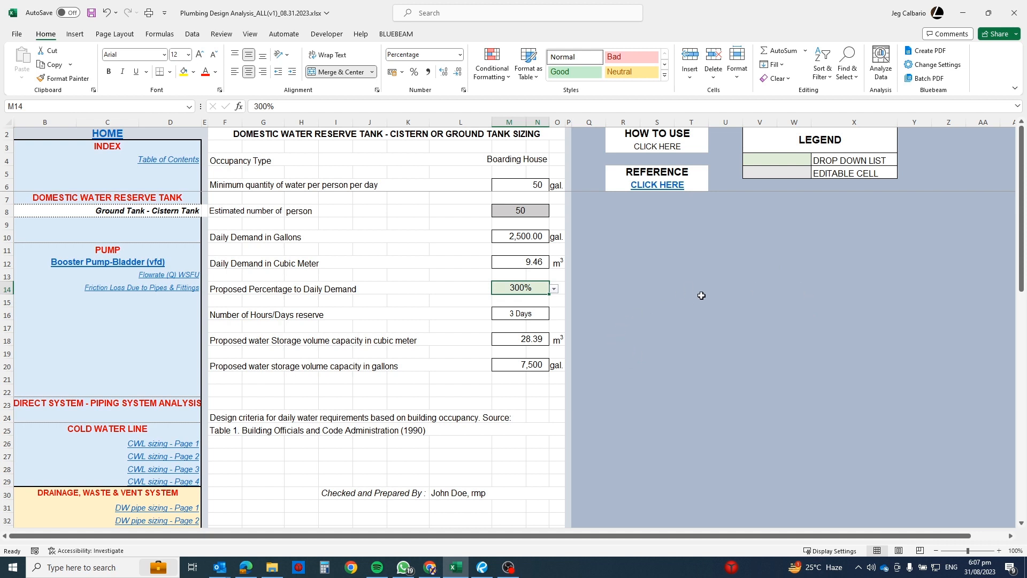
{"action": "left_click", "coordinate": [554, 290]}
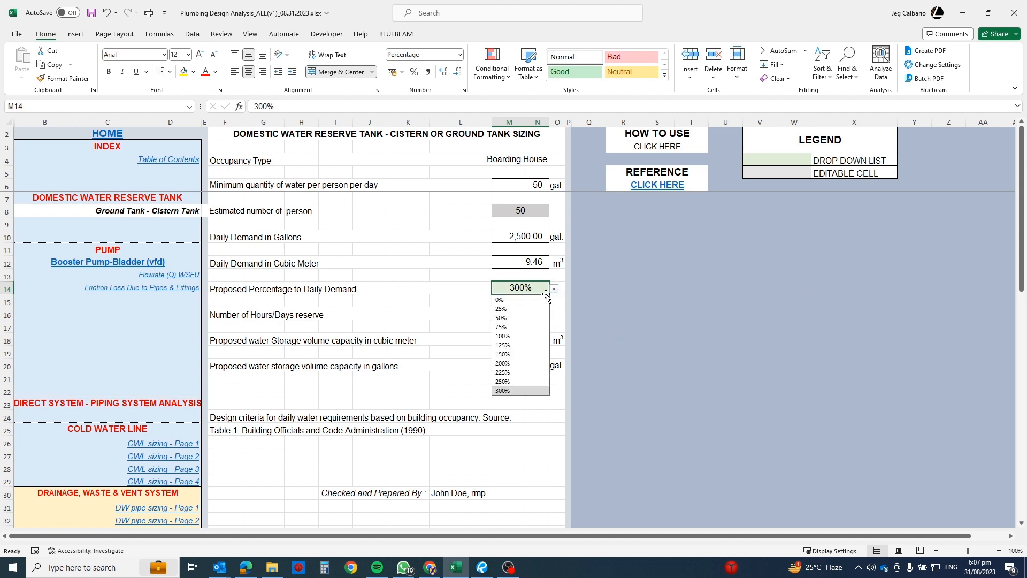
{"action": "left_click", "coordinate": [502, 354]}
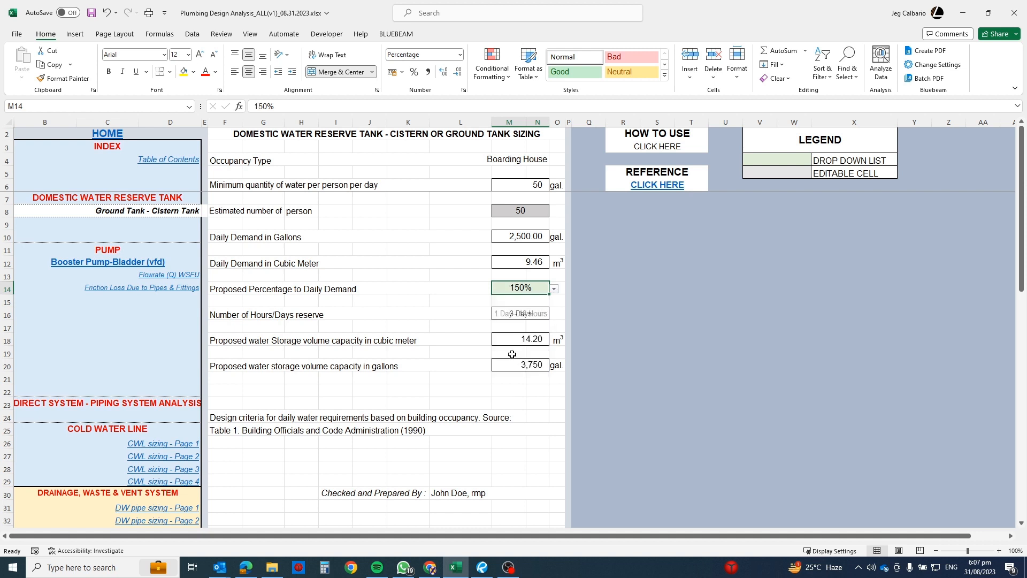
{"action": "left_click", "coordinate": [614, 330]}
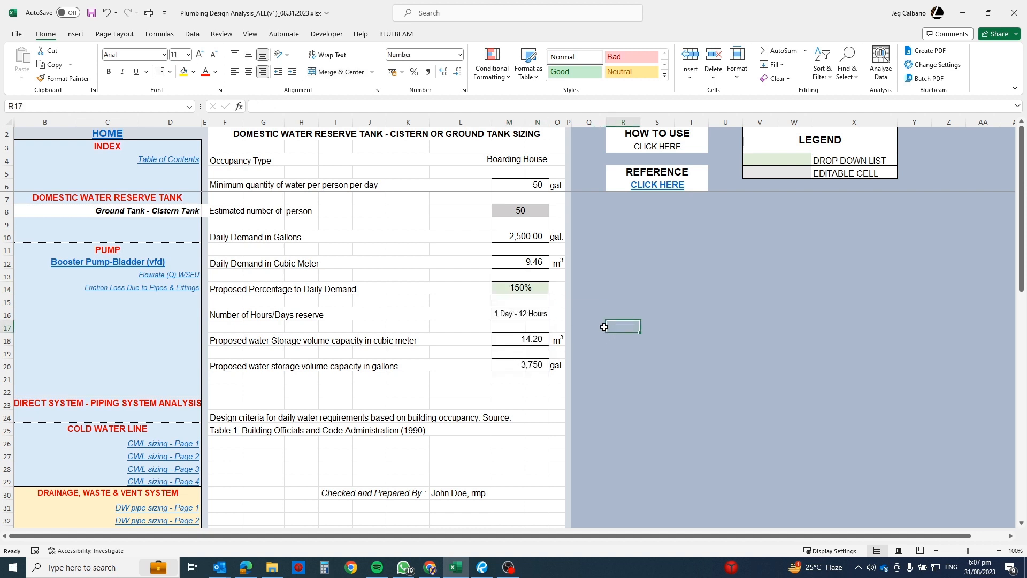
{"action": "left_click", "coordinate": [650, 312]}
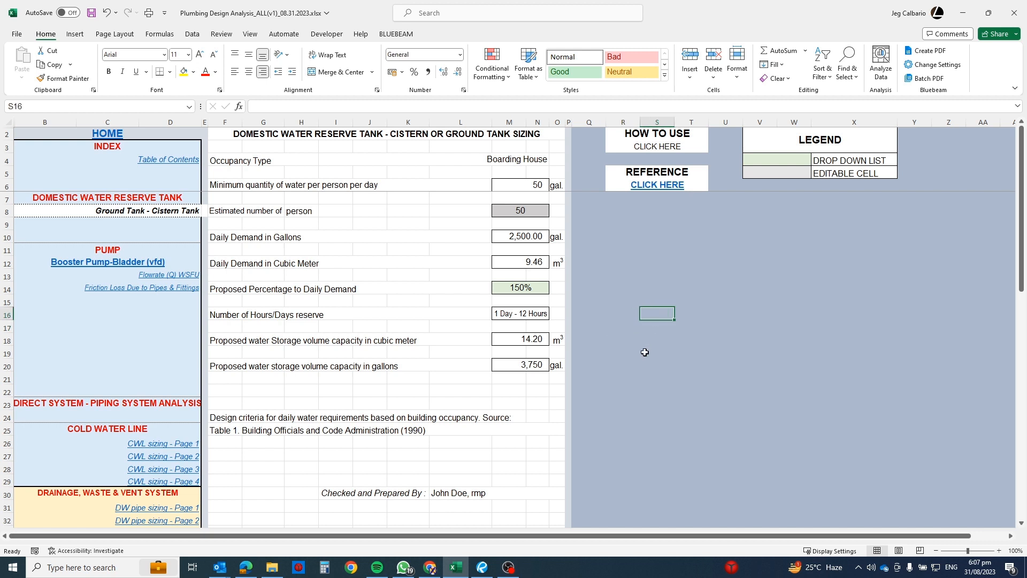